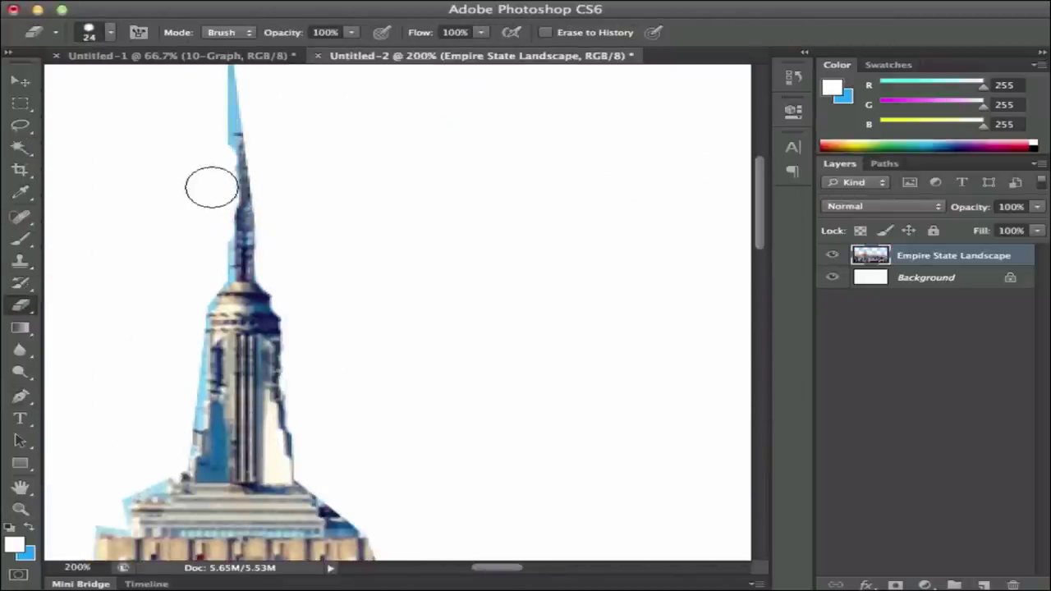
- Set the eraser size to 10 for the spire's fine edges and fit the image on screen
scroll(211, 183, "up", 4)
scroll(206, 317, "up", 1)
scroll(180, 319, "down", 5)
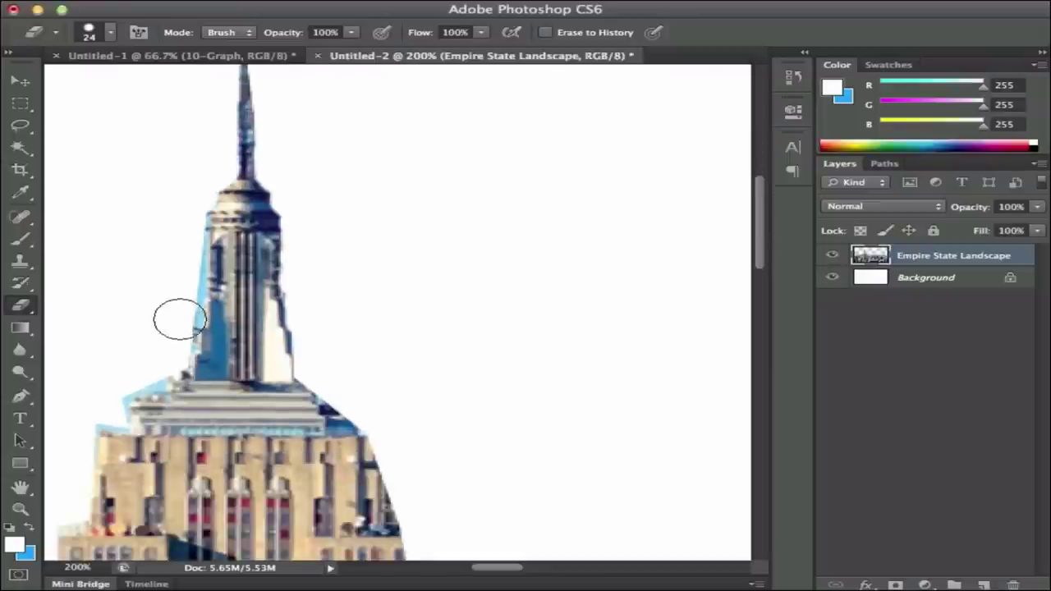
scroll(191, 190, "down", 2)
left_click(110, 32)
type("10")
key("Return")
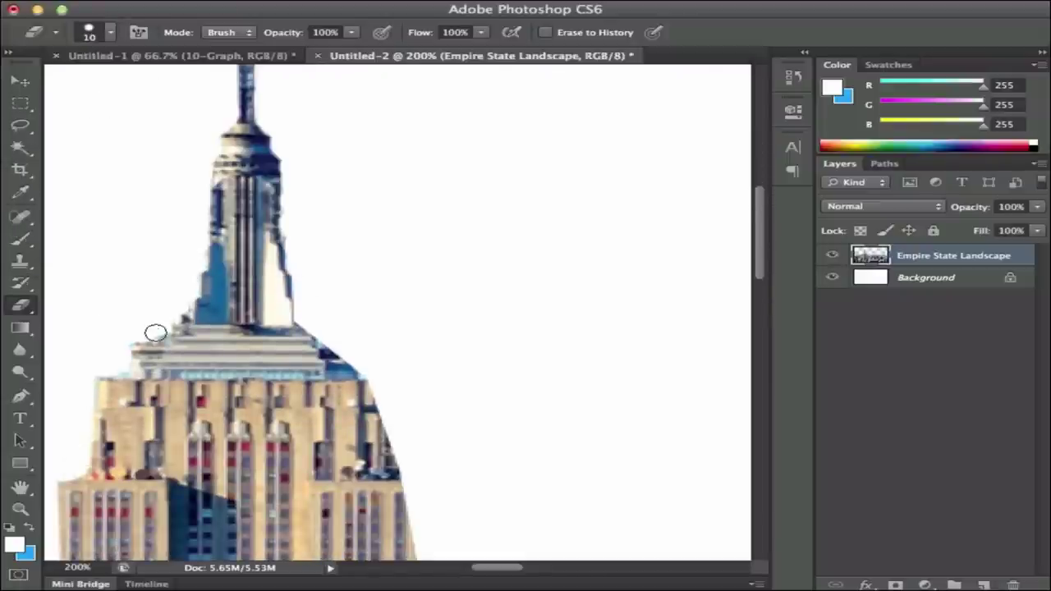
left_click(20, 511)
key("ctrl+0")
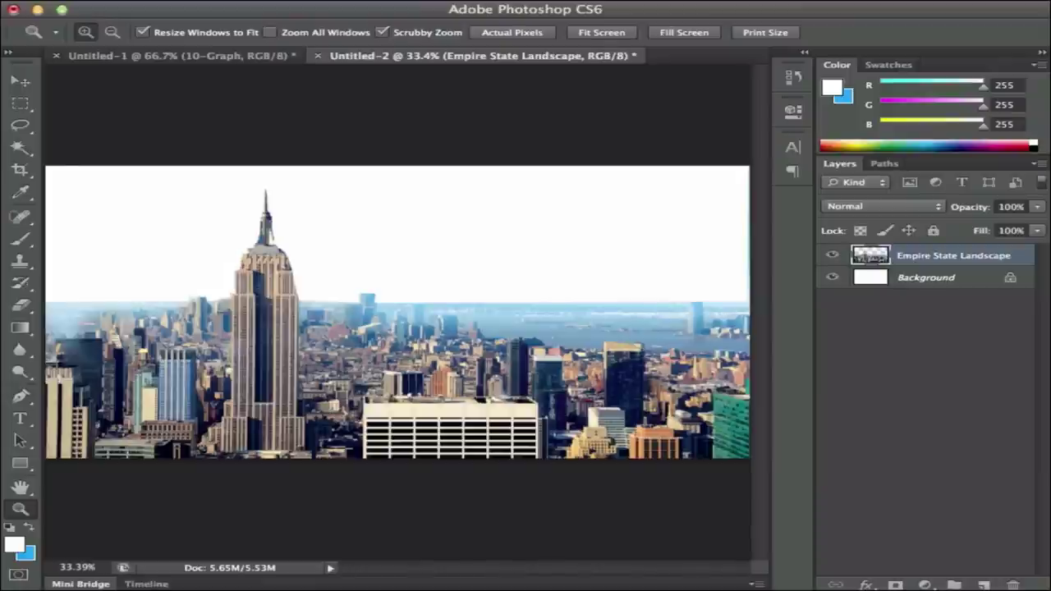
- Stretch the grey sky down to the skyline and smudge the skyline haze and rooftops upward into waves
left_click_drag(390, 206, 398, 305)
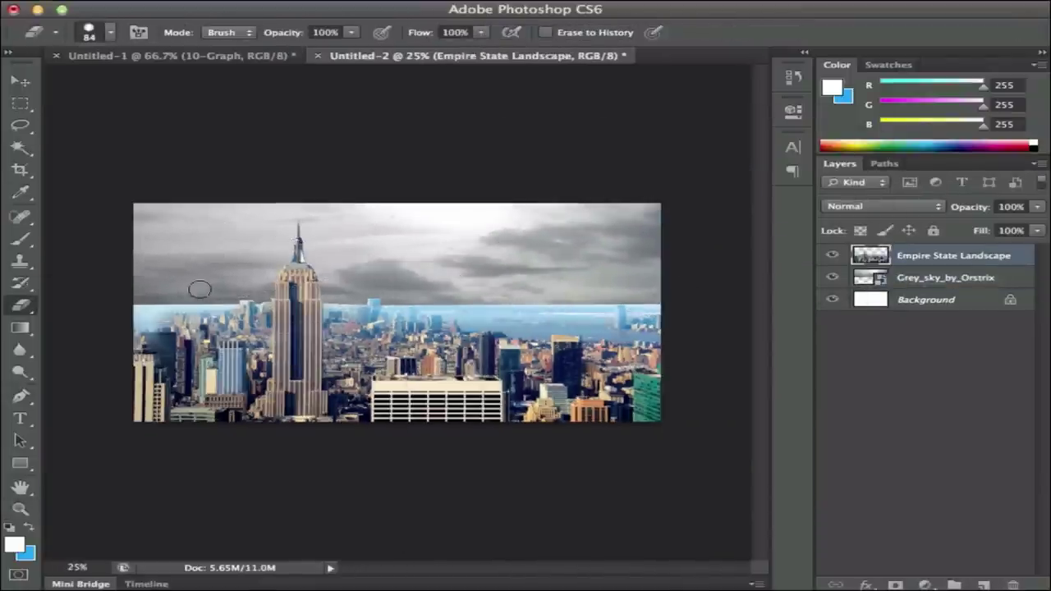
left_click(23, 348)
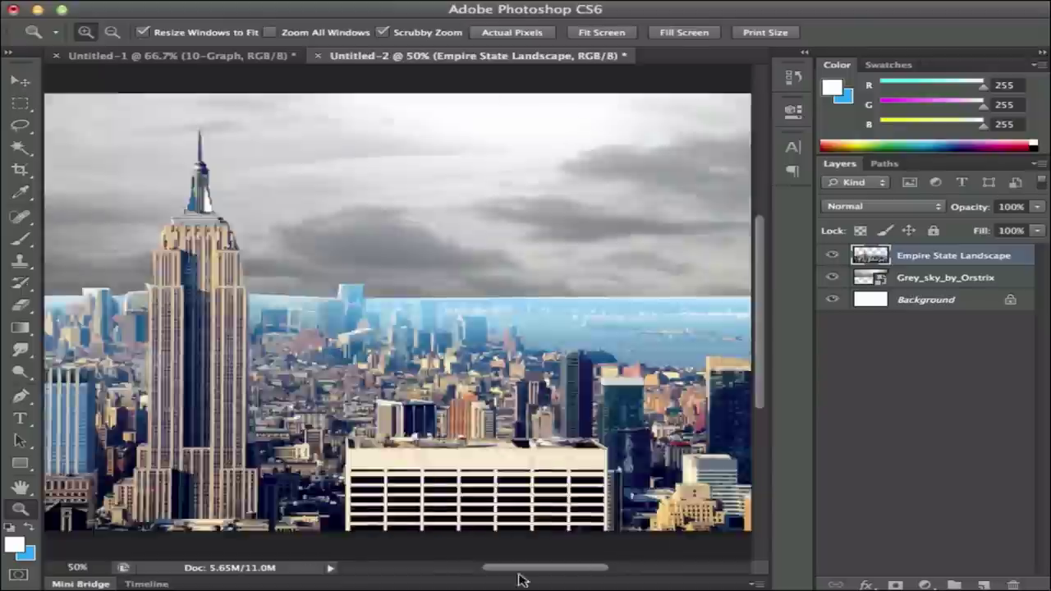
left_click_drag(312, 349, 484, 293)
scroll(485, 320, "right", 5)
left_click_drag(381, 348, 505, 317)
scroll(485, 320, "right", 5)
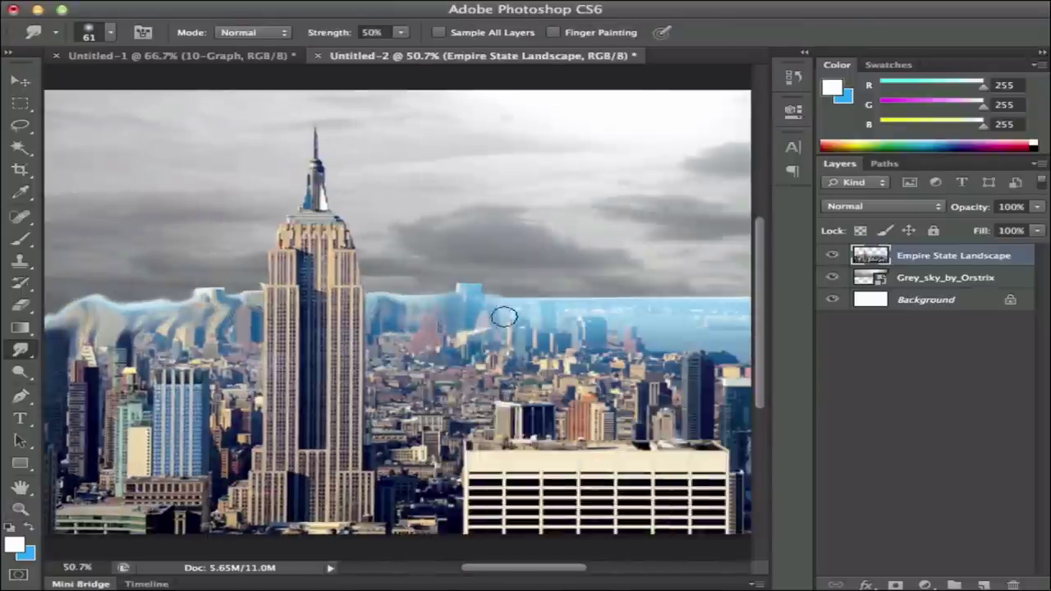
scroll(551, 318, "right", 7)
left_click_drag(650, 359, 542, 344)
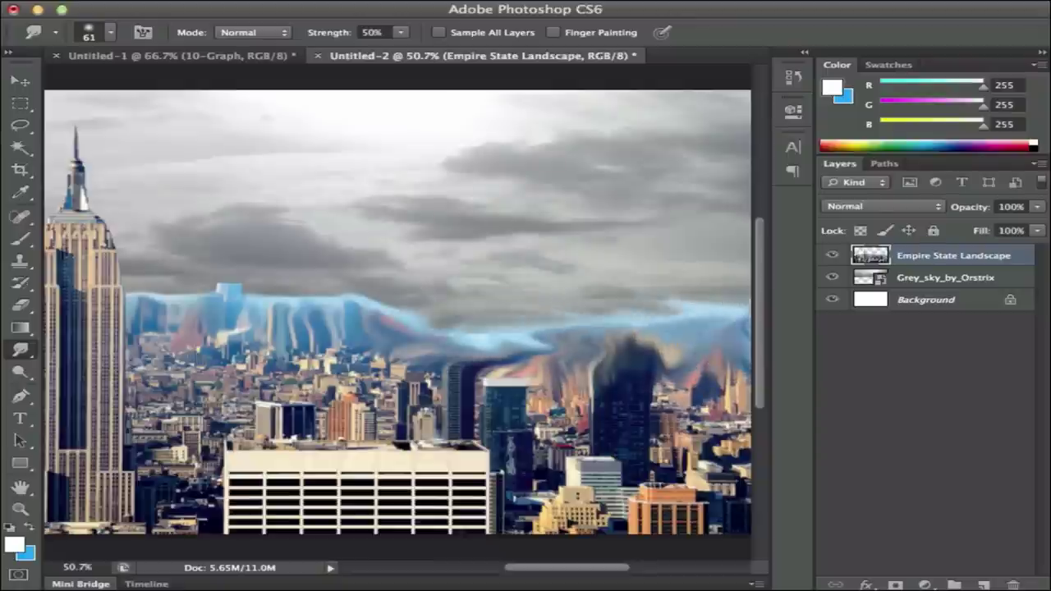
scroll(243, 290, "left", 12)
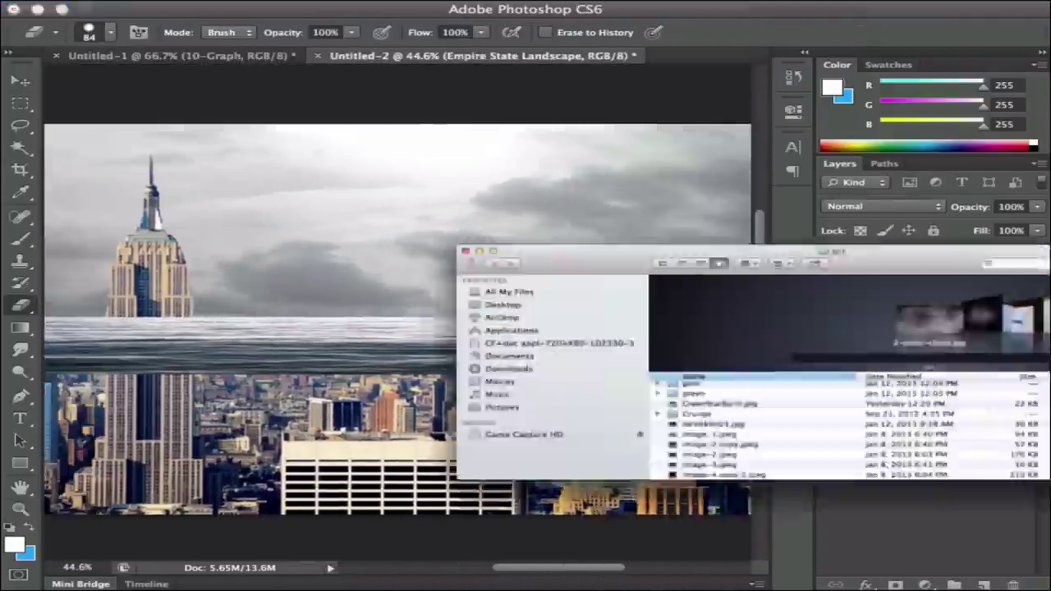
- Resize the underwater texture over the lower canvas, erase its top edge and lower its opacity
key("Down")
key("Down")
key("Down")
key("Down")
key("Down")
key("Down")
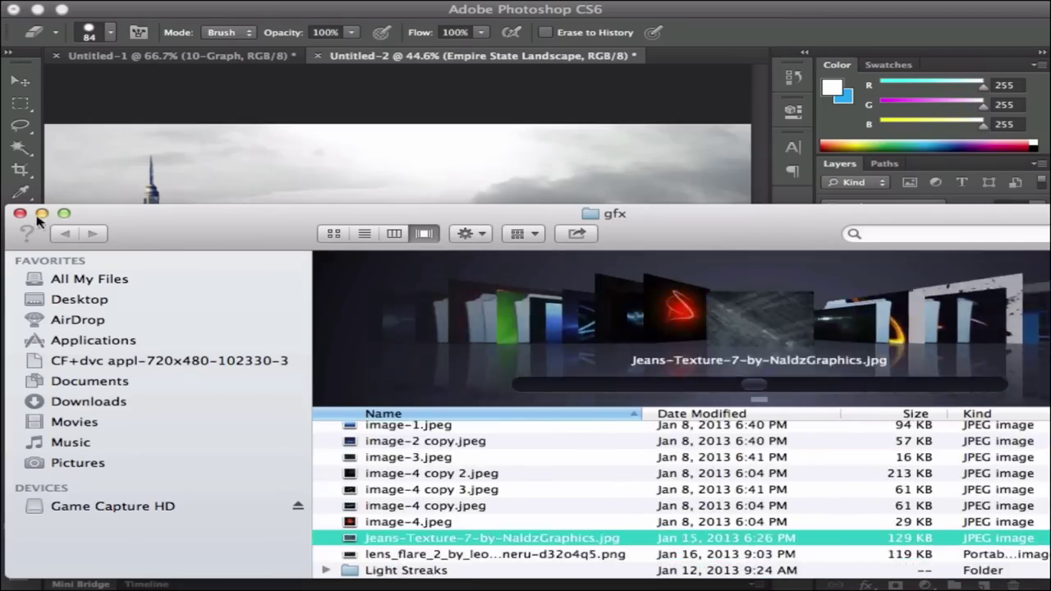
key("Down")
key("Down")
key("Down")
key("Down")
key("Down")
key("Down")
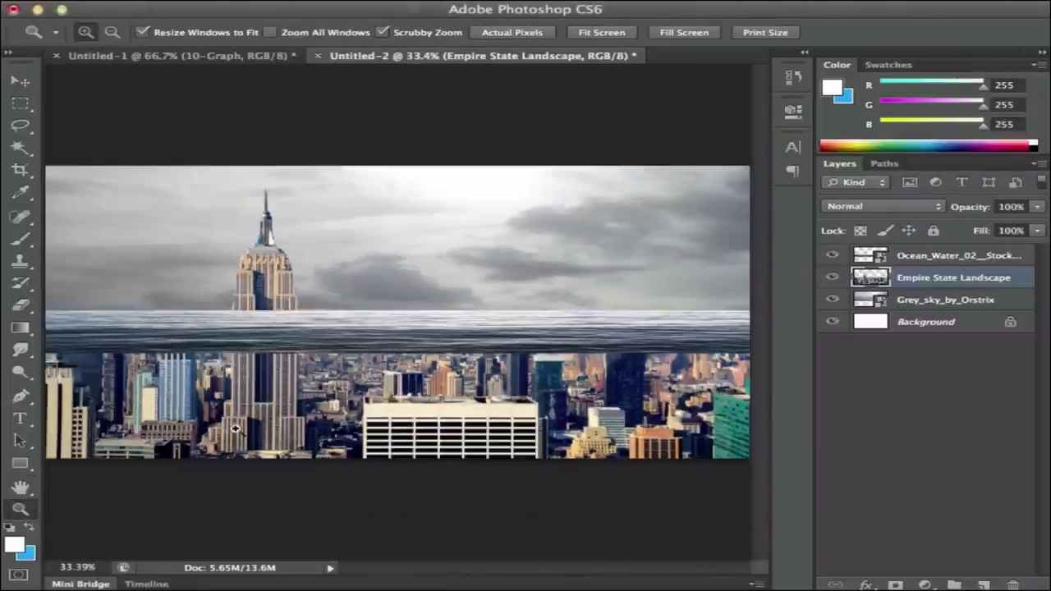
left_click_drag(426, 400, 428, 271)
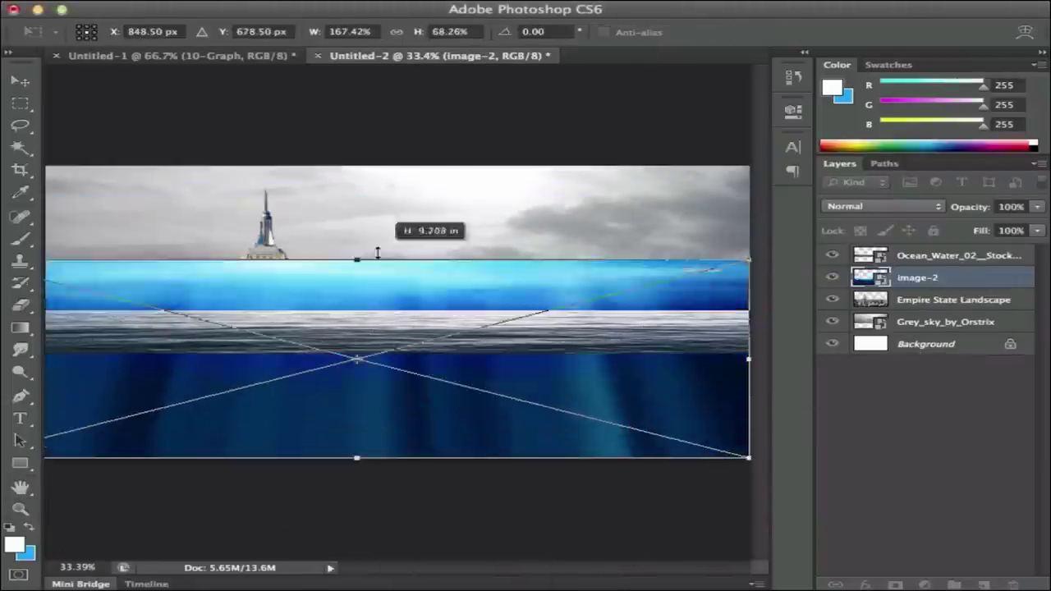
key("Return")
key("e")
left_click(739, 241)
left_click_drag(49, 284, 369, 295)
left_click_drag(1038, 206, 1016, 227)
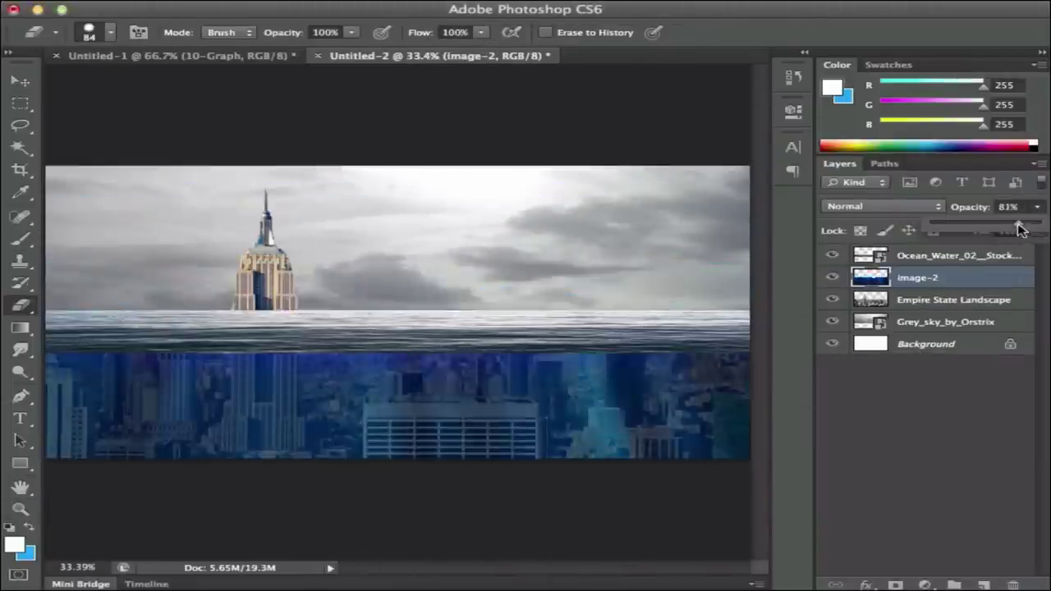
- Enlarge image-2 over the canvas, delete it above the waterline, and set Multiply at lower opacity
left_click_drag(82, 444, 390, 329)
key("Return")
key("Delete")
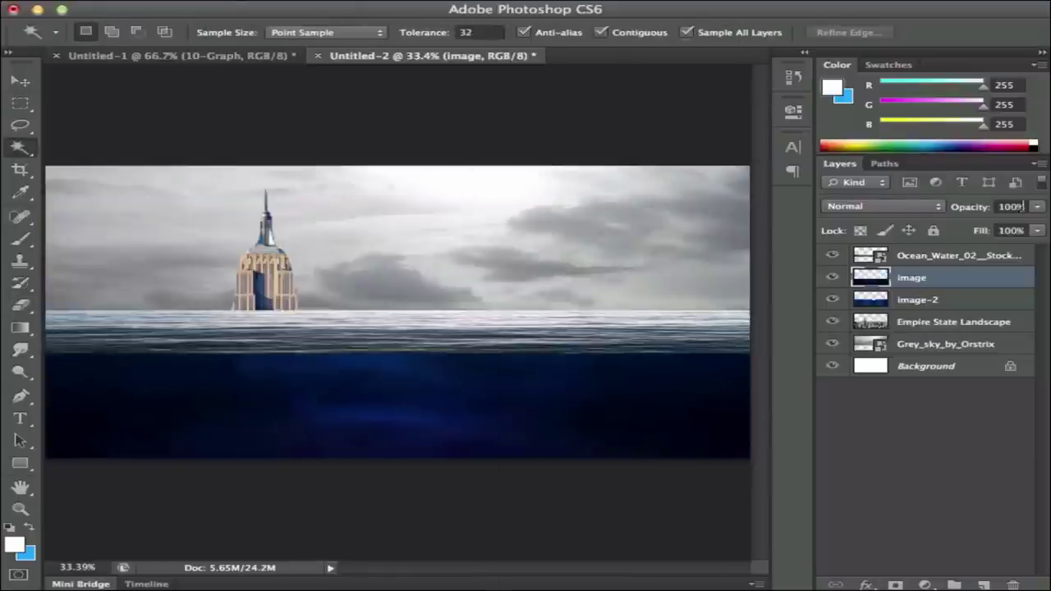
left_click(911, 300)
left_click_drag(1038, 206, 983, 230)
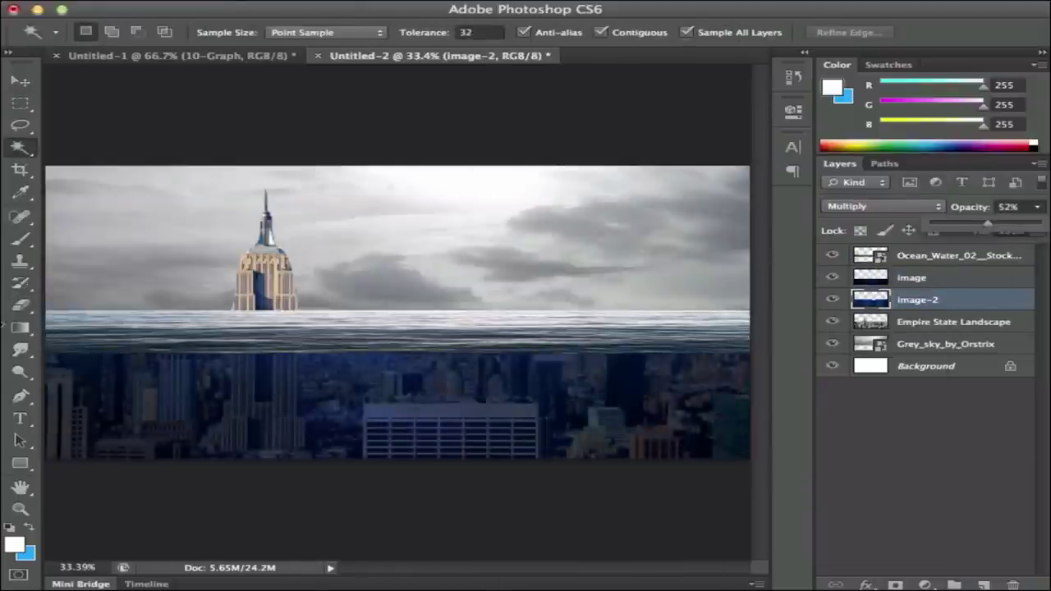
- Stretch another texture layer across the waterline in Multiply mode at 56% opacity
right_click(482, 340)
left_click(882, 206)
left_click(912, 233)
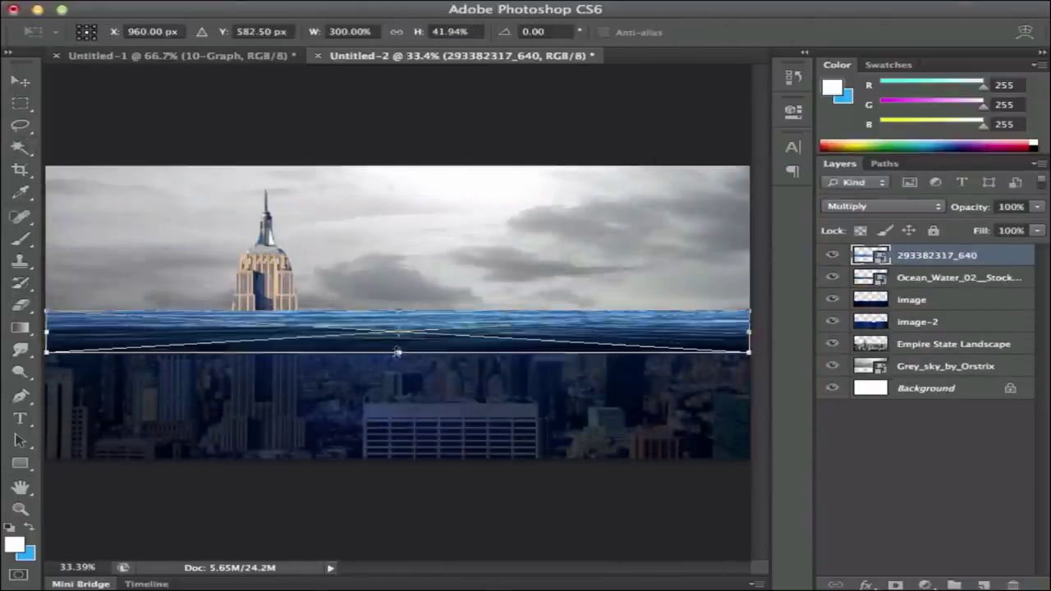
key("Return")
key("z")
left_click_drag(215, 242, 573, 391)
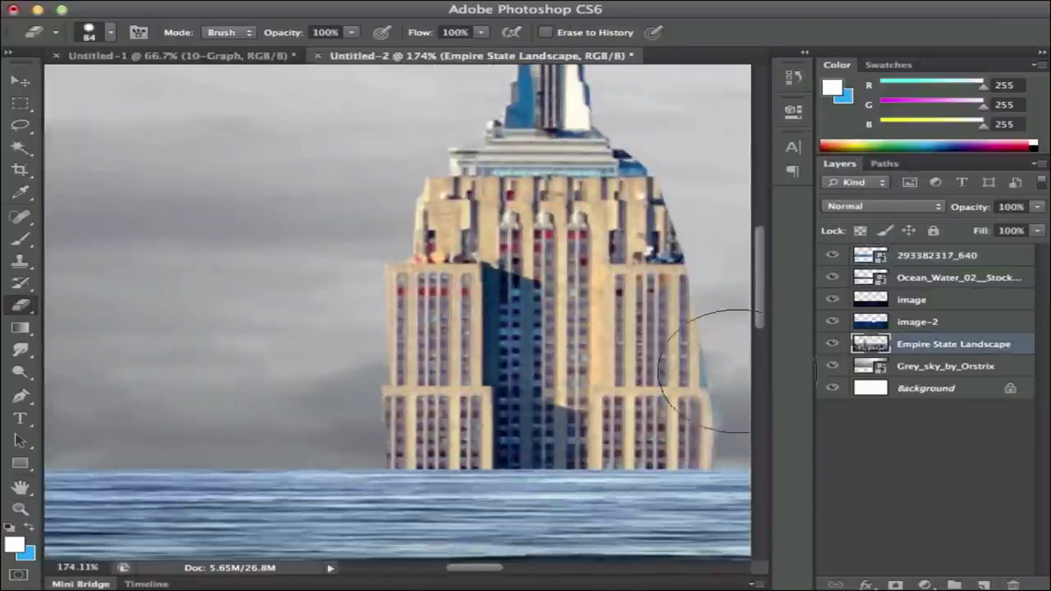
- Set painting opacity to 47% and convert the traced building path into a selection
scroll(706, 369, "right", 5)
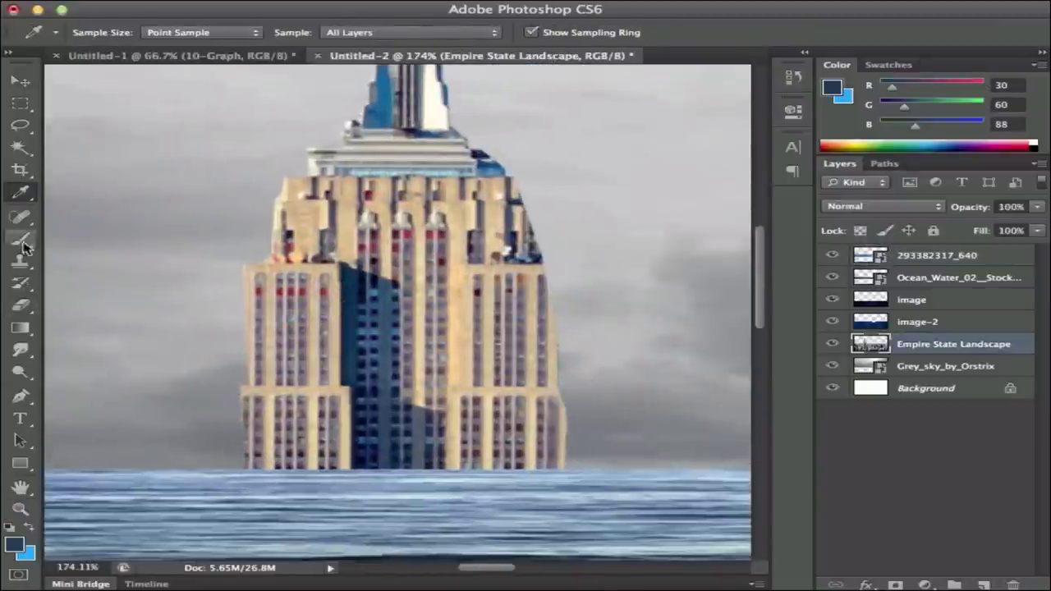
key("4")
key("7")
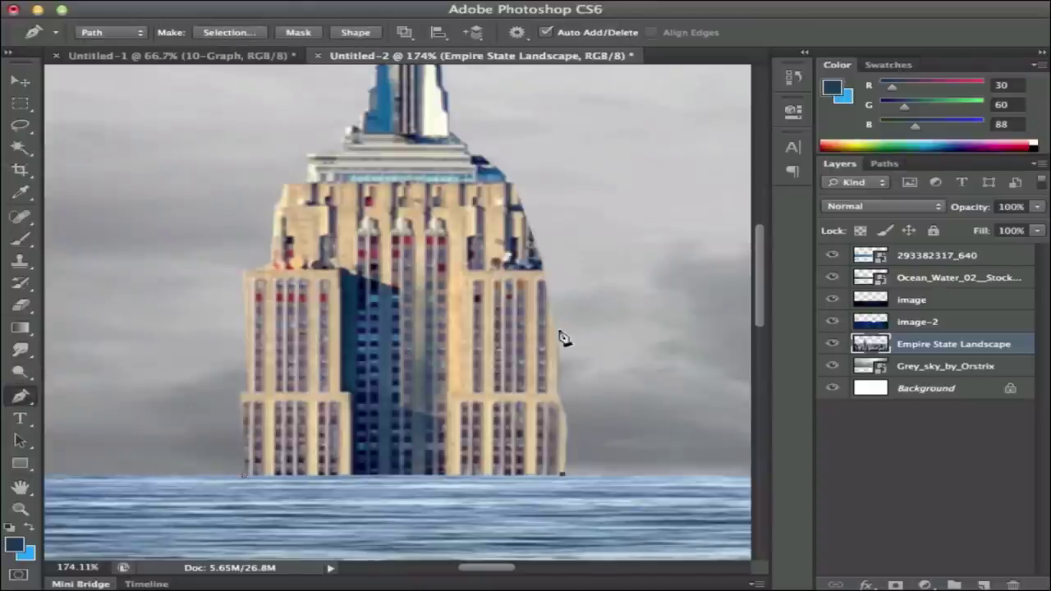
scroll(528, 224, "up", 5)
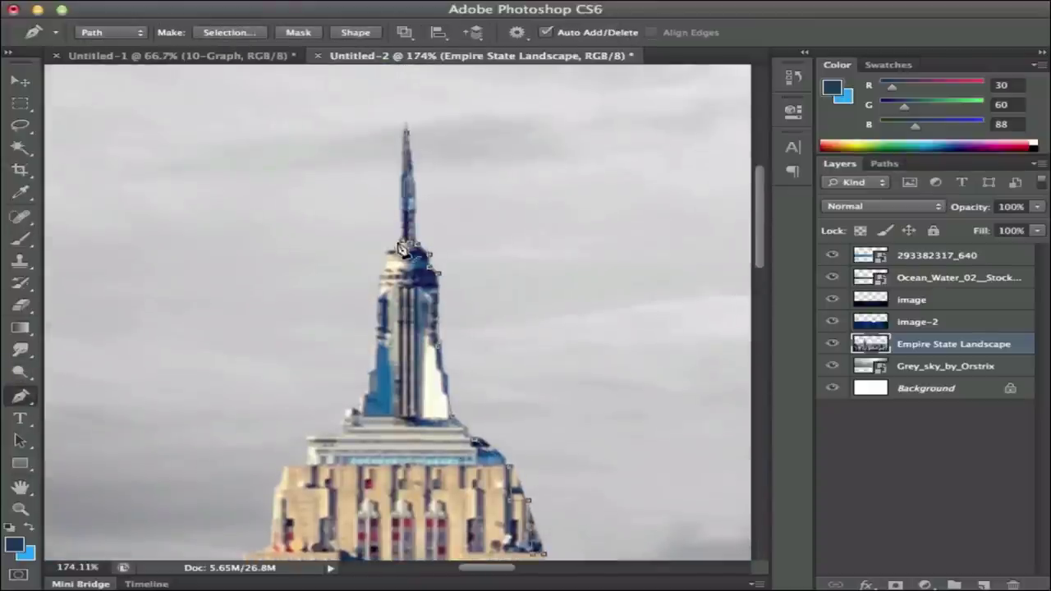
scroll(331, 396, "down", 1)
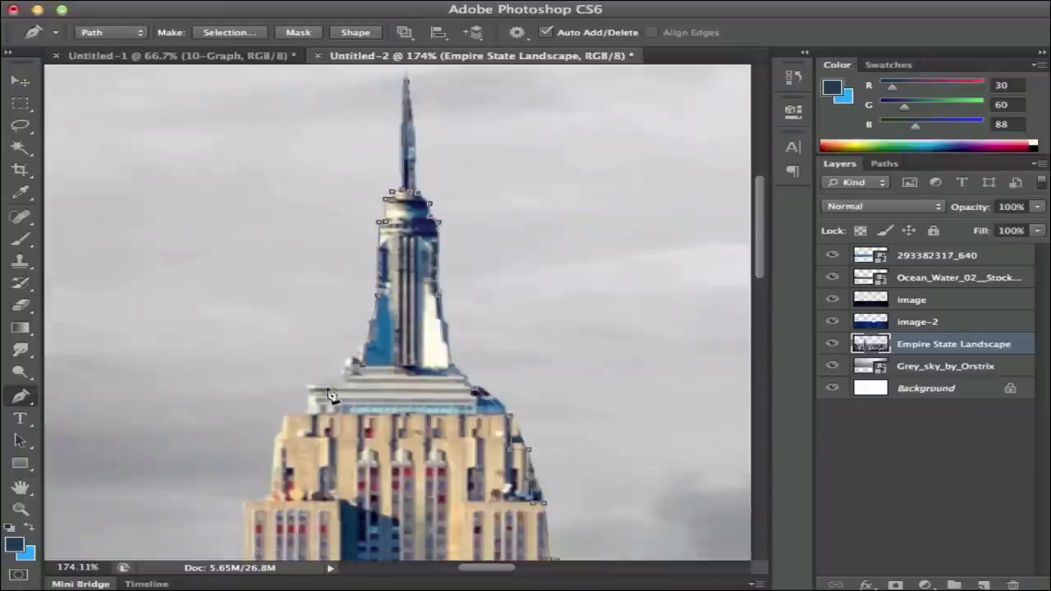
scroll(312, 419, "down", 1)
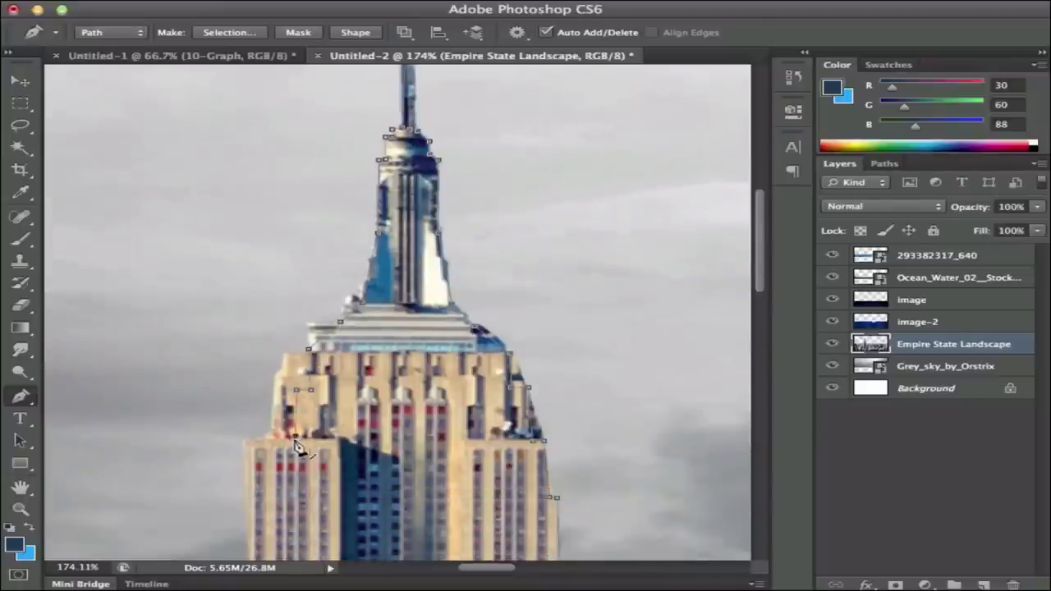
scroll(281, 446, "down", 4)
right_click(283, 440)
left_click(353, 415)
- Deselect the current selection using the rectangular selection tool's options
scroll(353, 416, "up", 2)
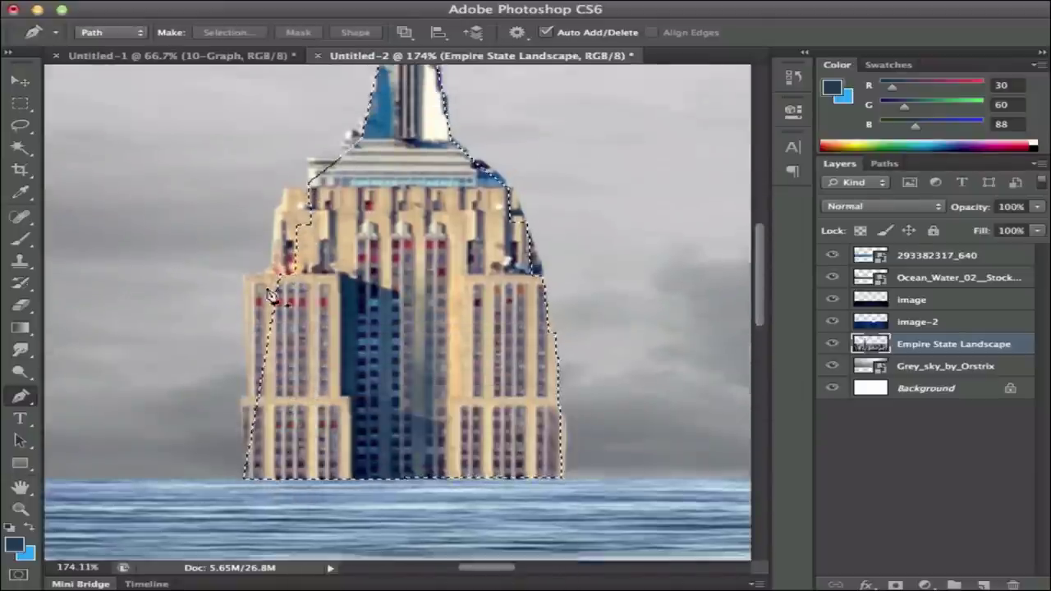
key("w")
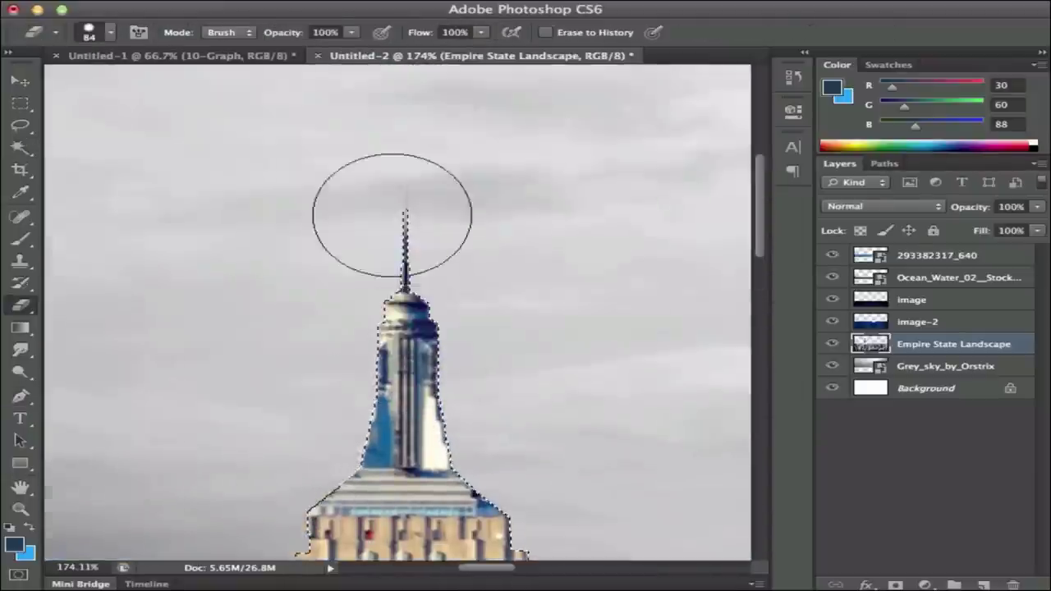
left_click(31, 107)
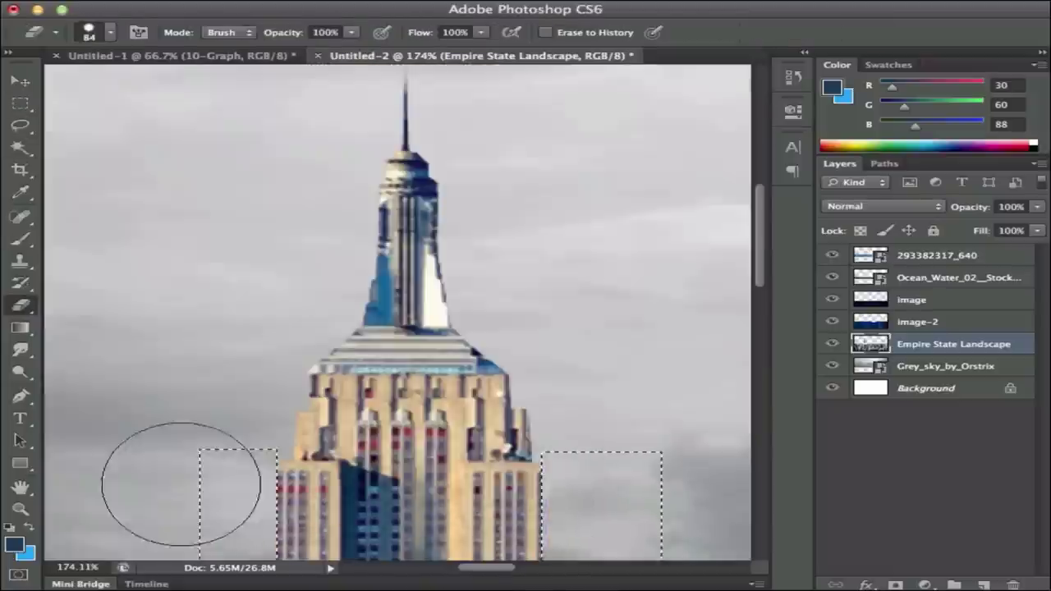
right_click(223, 177)
left_click(271, 402)
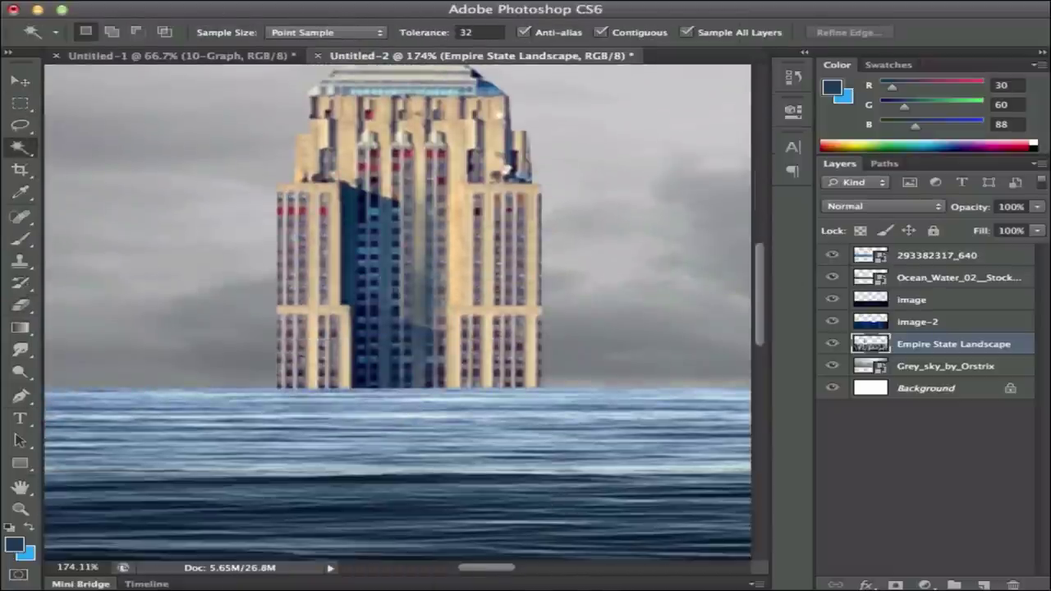
- Paint dark blue shadow strokes over the building's lower floors and view it at 100%
key("b")
left_click_drag(328, 197, 444, 345)
left_click_drag(460, 247, 285, 336)
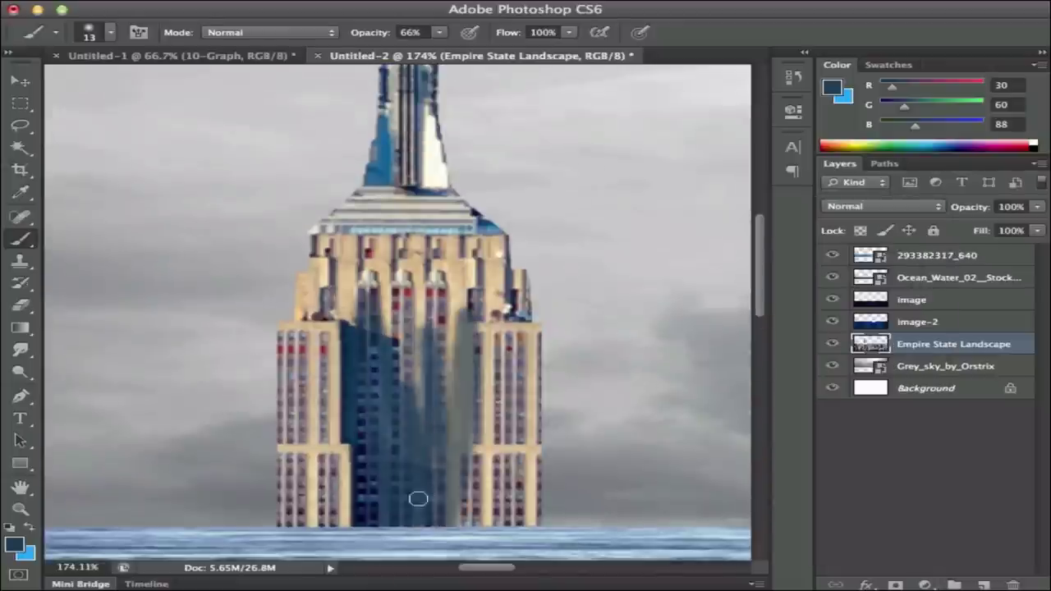
key("z")
key("ctrl+0")
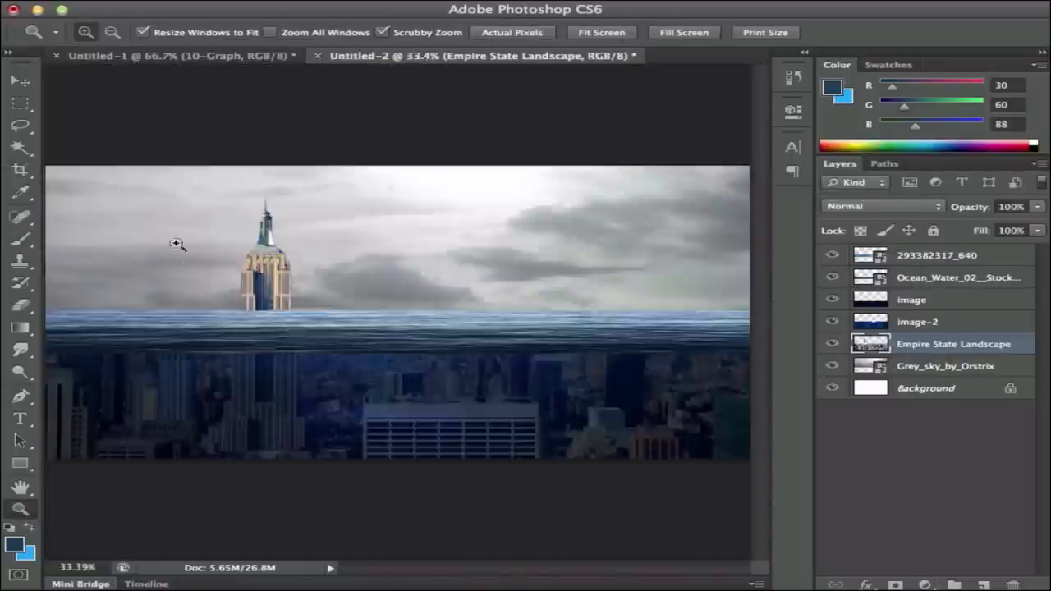
key("ctrl+1")
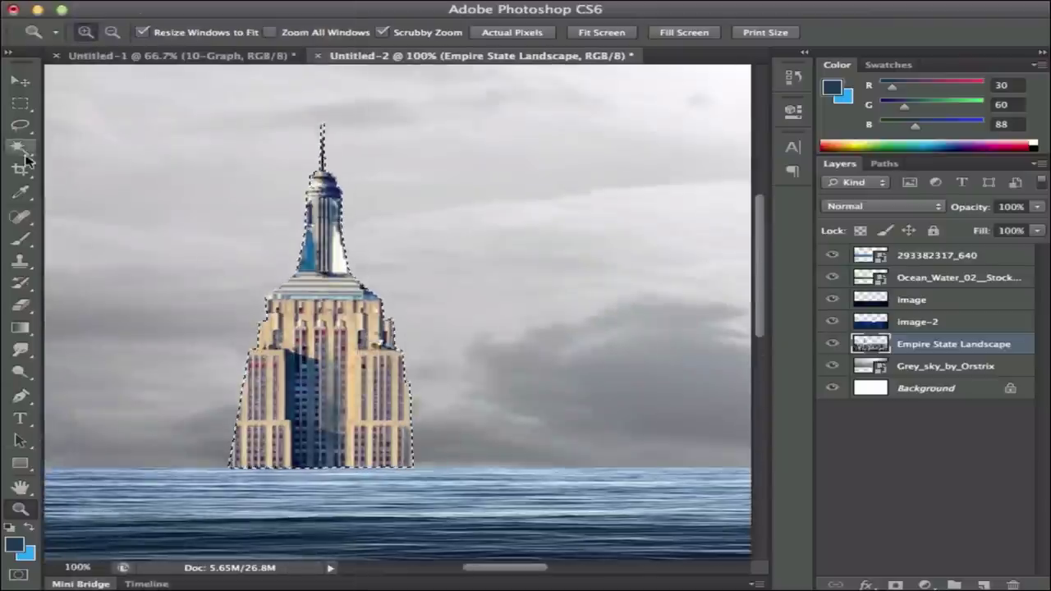
- Clean the tower edges, then trace a path along the building edge and make it a selection
key("b")
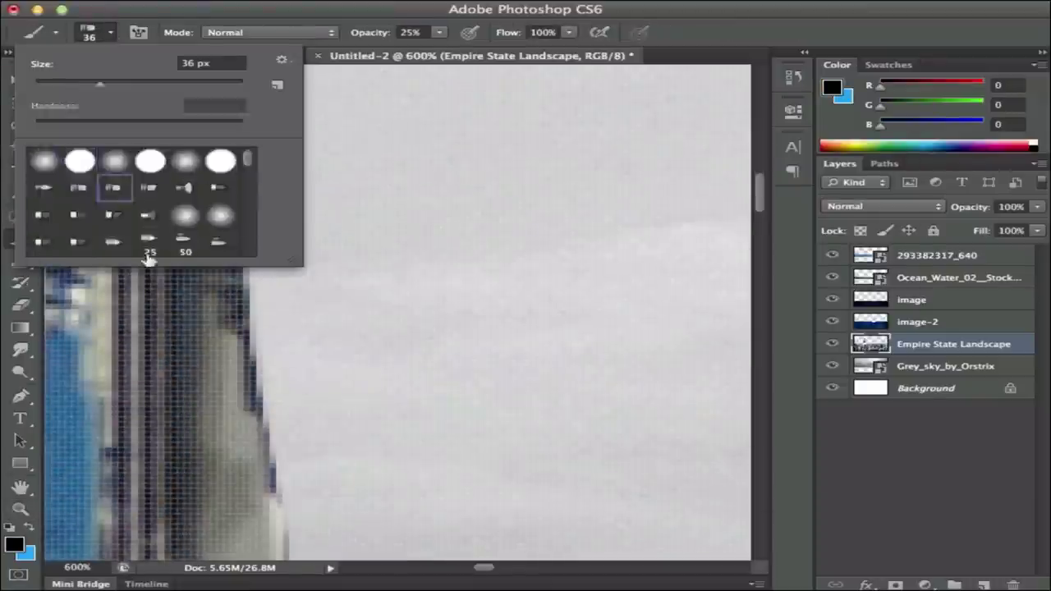
key("e")
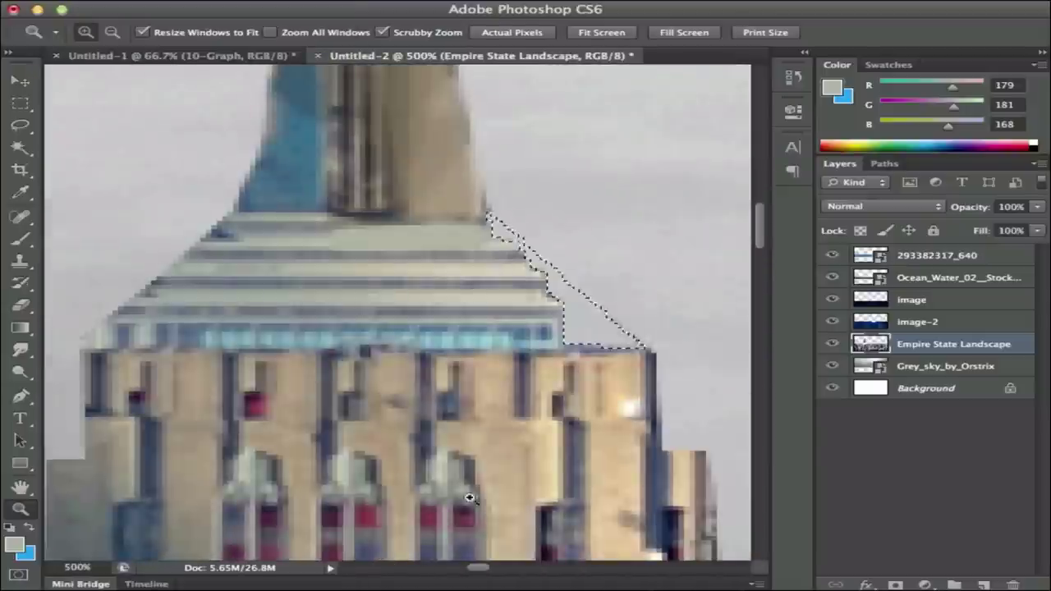
key("p")
left_click(79, 349)
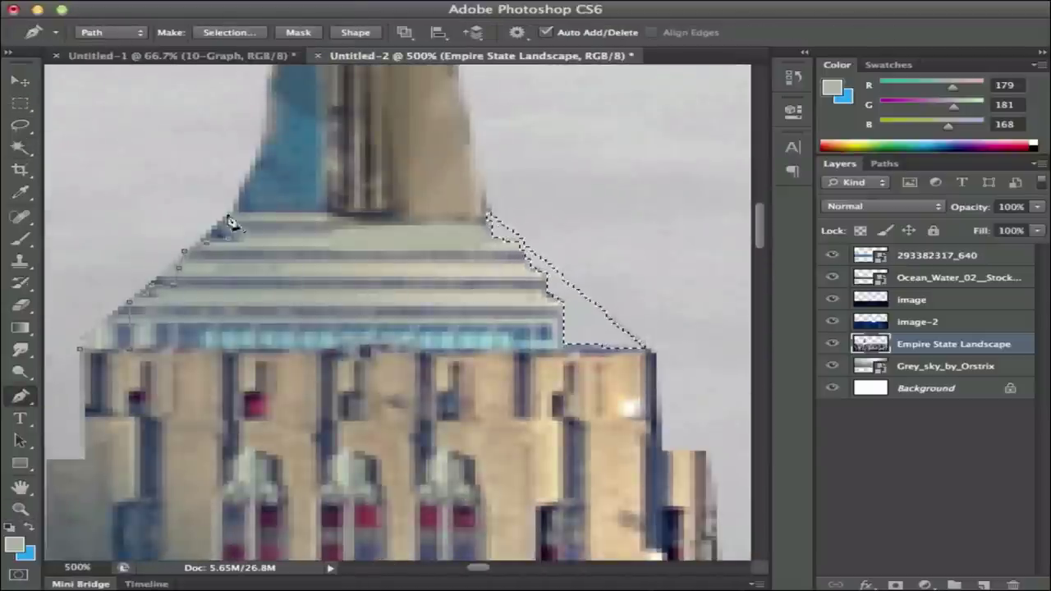
right_click(132, 345)
left_click(152, 401)
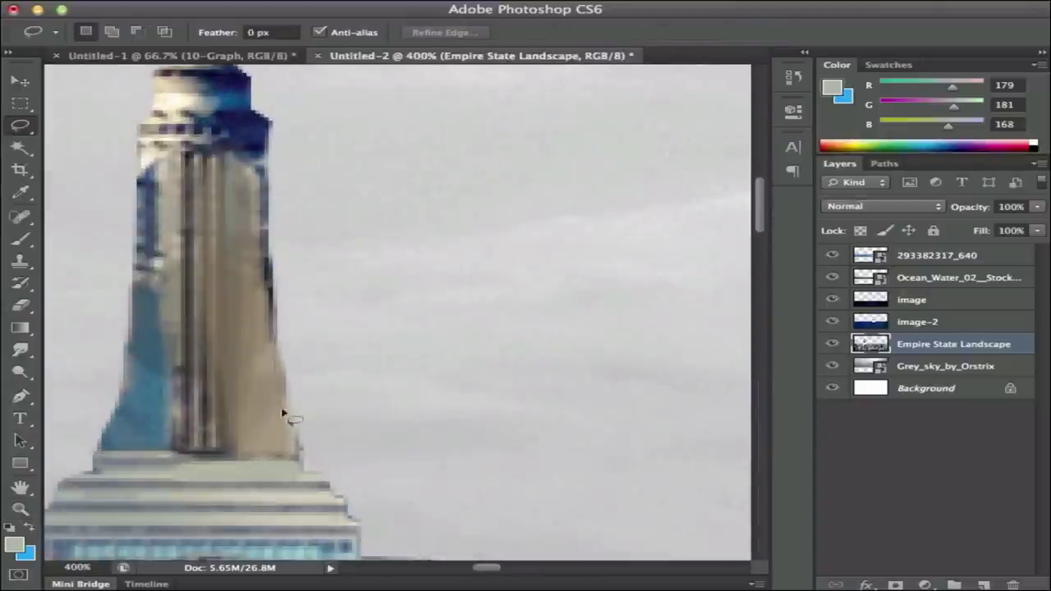
scroll(103, 441, "up", 2)
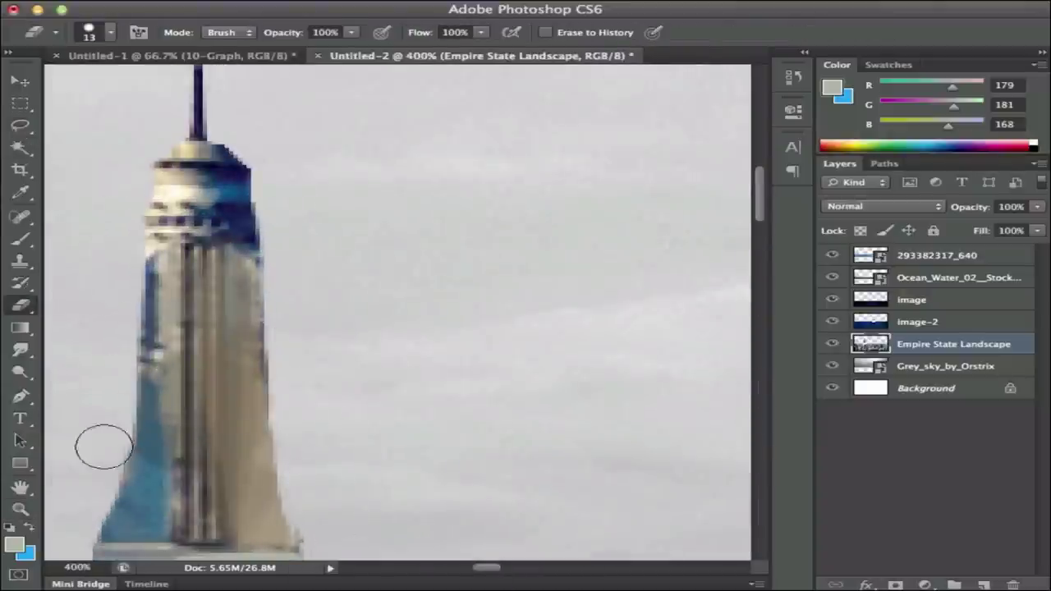
scroll(108, 272, "down", 3)
scroll(261, 151, "up", 2)
key("z")
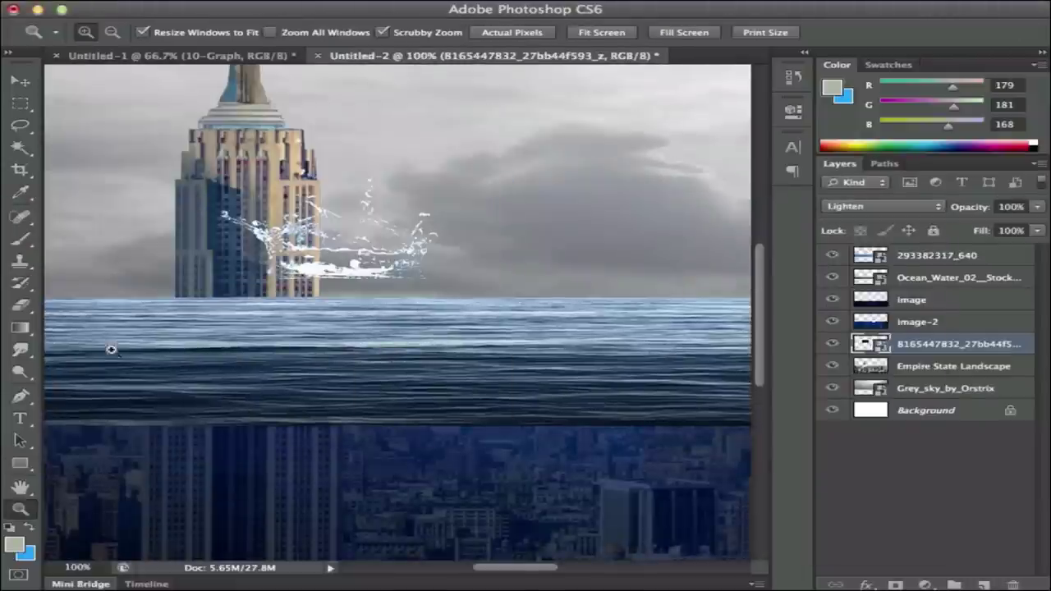
- Squash the water splash into a flat foam line at the horizon
key("ctrl+t")
left_click_drag(540, 234, 358, 285)
key("Return")
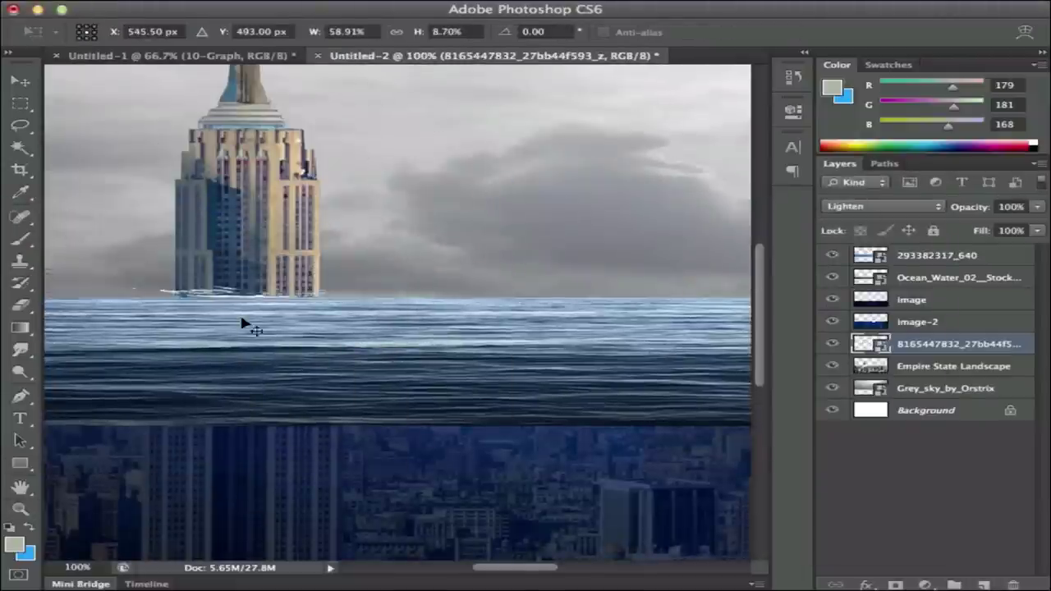
left_click(20, 509)
- Add a new empty layer above the topmost layer and set the painting colour to white
left_click(206, 297)
key("b")
left_click(936, 255)
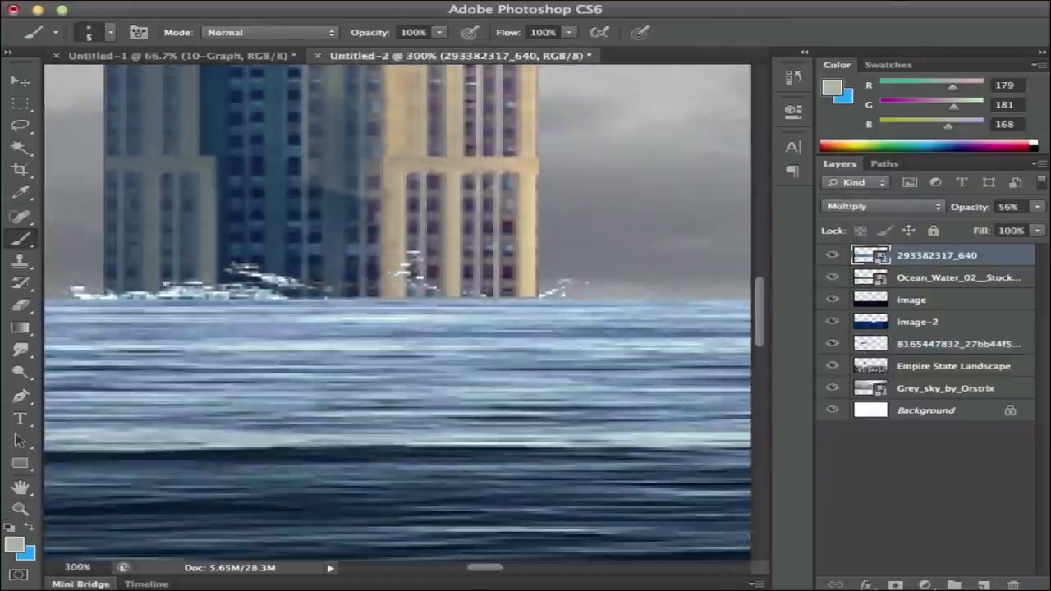
key("ctrl+shift+alt+n")
left_click(857, 92)
key("Return")
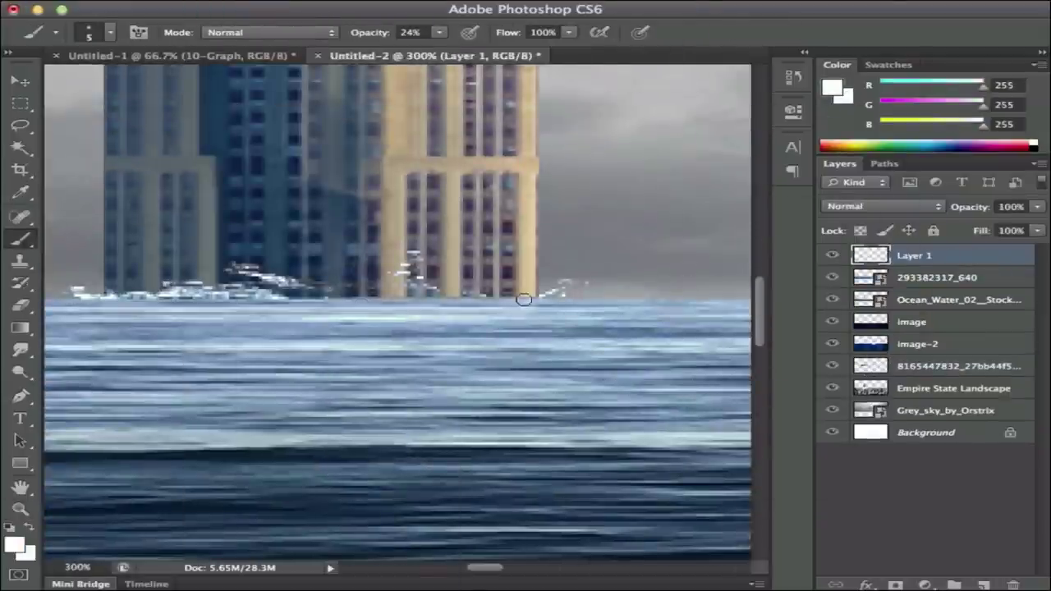
- Merge the ocean water layer with the 293382317_640 water layer
left_click(937, 278)
left_click(957, 300, "shift")
right_click(957, 299)
left_click(791, 394)
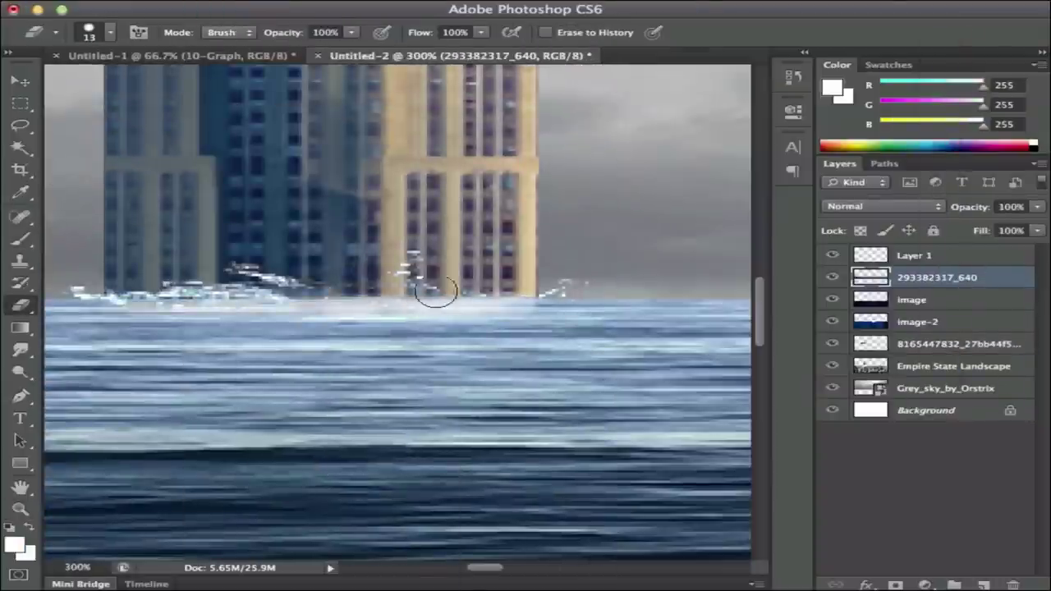
- Zoom in closely on the spire and reset colours to black and white
key("z")
key("ctrl+0")
left_click_drag(263, 262, 345, 263)
key("b")
key("d")
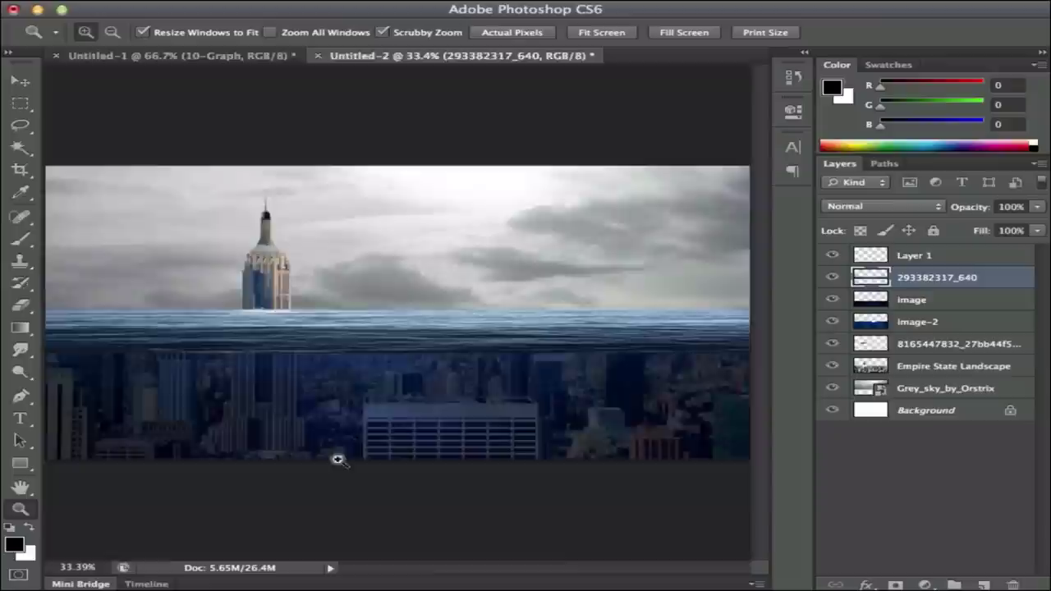
- Sample grey from the spire and paint over its dark top to lighten it
key("z")
key("ctrl+0")
left_click_drag(123, 249, 161, 248)
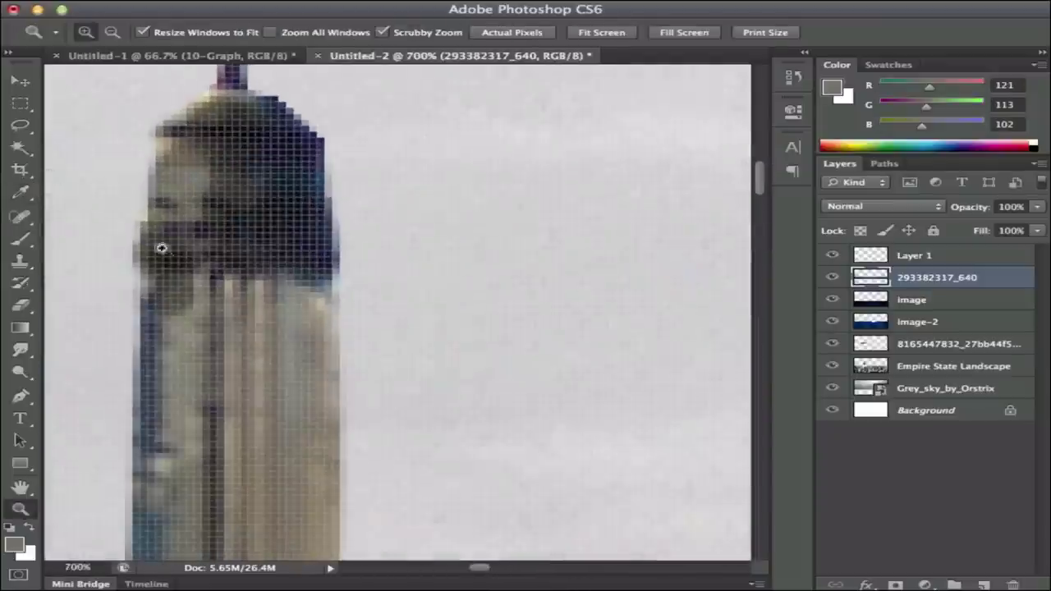
key("b")
mouse_move(247, 247)
left_mouse_down()
mouse_move(283, 172)
mouse_move(255, 164)
left_mouse_up()
key("z")
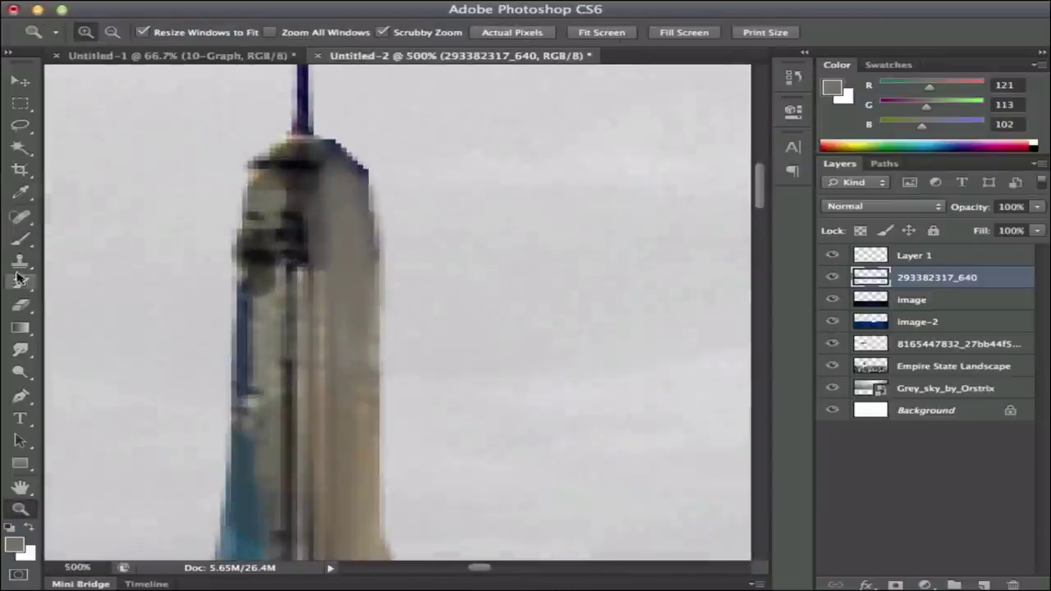
key("b")
left_click(273, 162, "alt")
left_click_drag(254, 271, 274, 162)
- Erase on the Empire State Landscape layer, adjusting brush size and zoom around the flooded building
key("e")
left_click(912, 363)
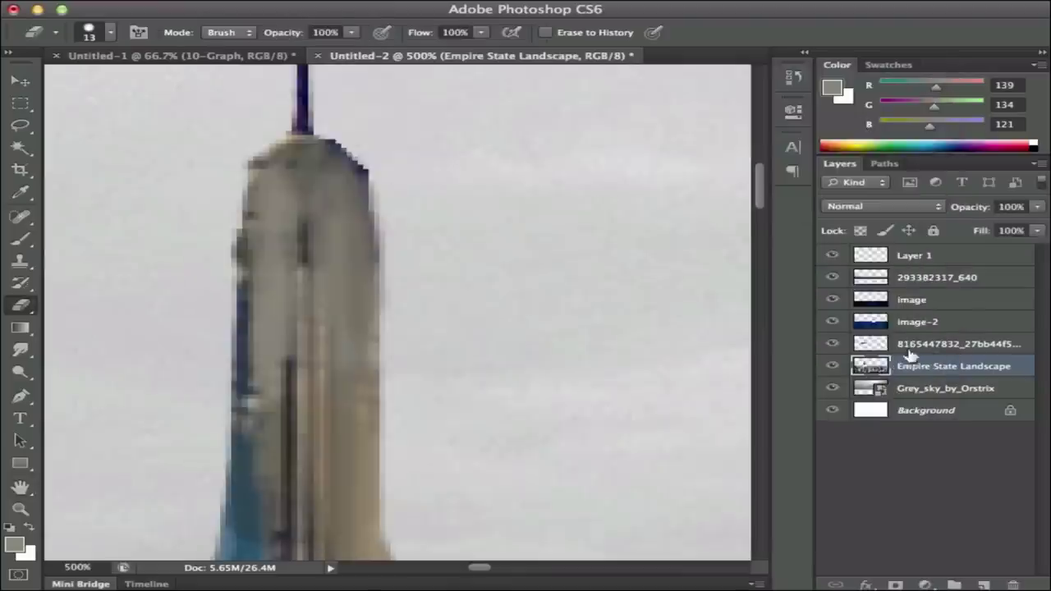
key("z")
right_click(318, 450)
left_click(364, 531)
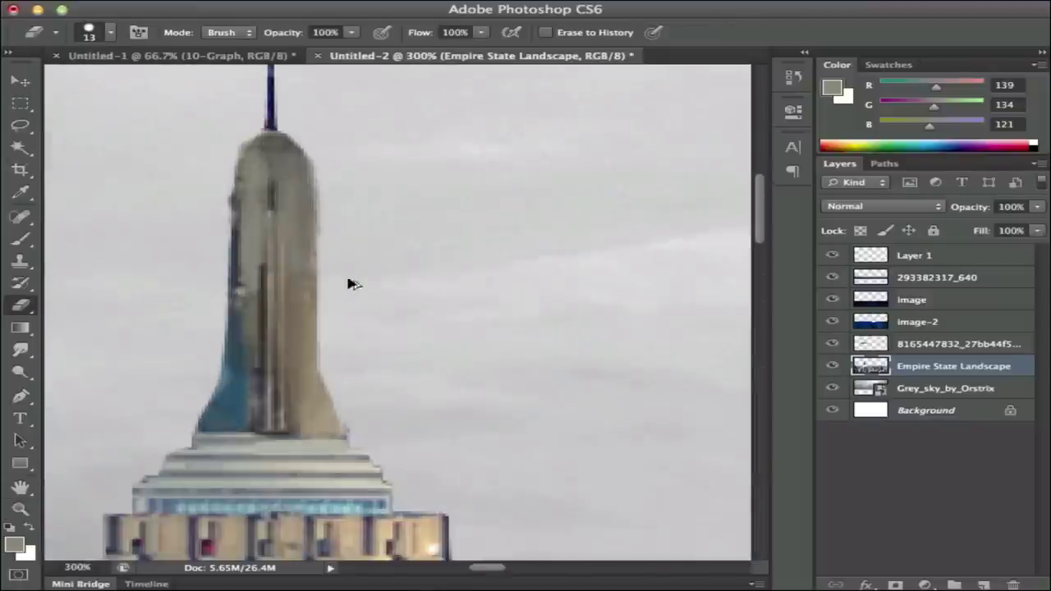
key("alt+bracketright")
key("z")
key("ctrl+0")
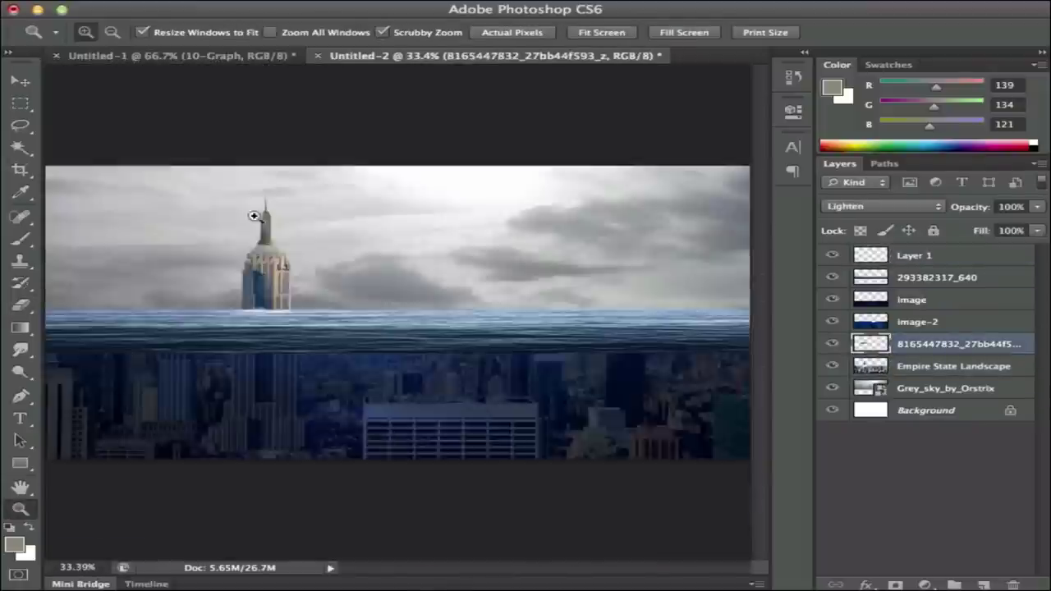
key("alt+bracketleft")
left_click(518, 303)
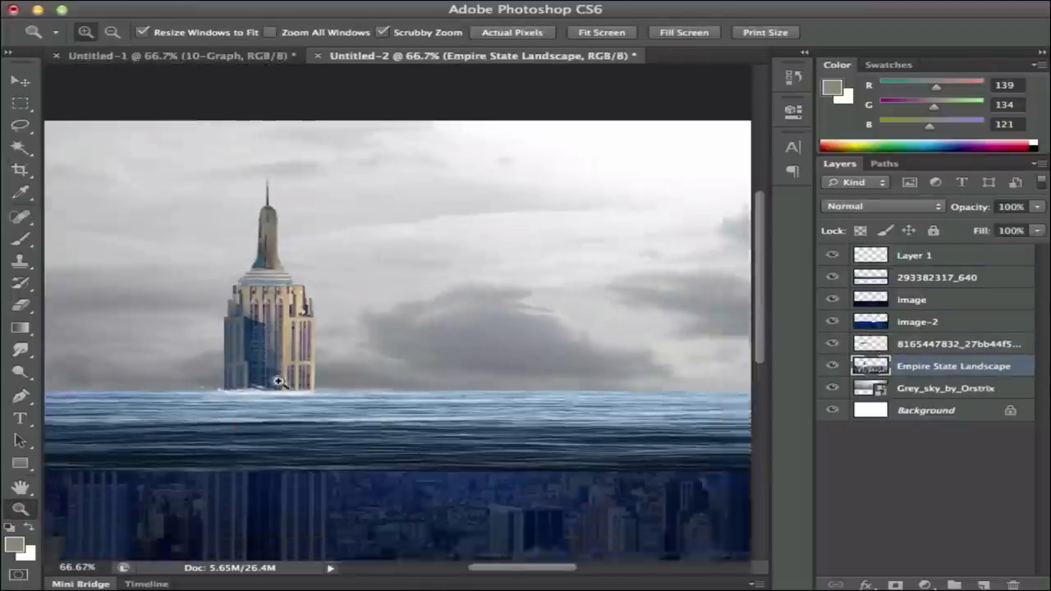
- Select the empty Layer 1 and set the foreground colour to white (ffffff)
left_click(281, 375)
left_click(914, 255)
left_click(14, 546)
type("ffffff")
key("Return")
- Duplicate the Empire State Landscape layer with Ctrl+J and view it at actual size
key("b")
key("z")
key("ctrl+minus")
key("ctrl+minus")
key("ctrl+minus")
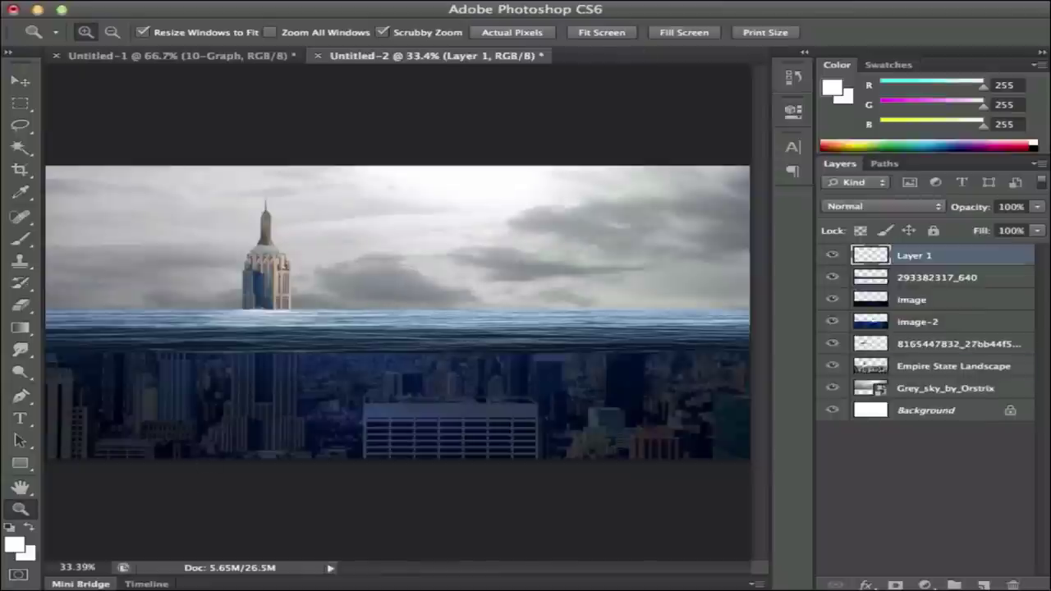
left_click(939, 366)
key("ctrl+j")
key("ctrl+1")
- Start the outline at the building's top corner and along its stepped top
key("w")
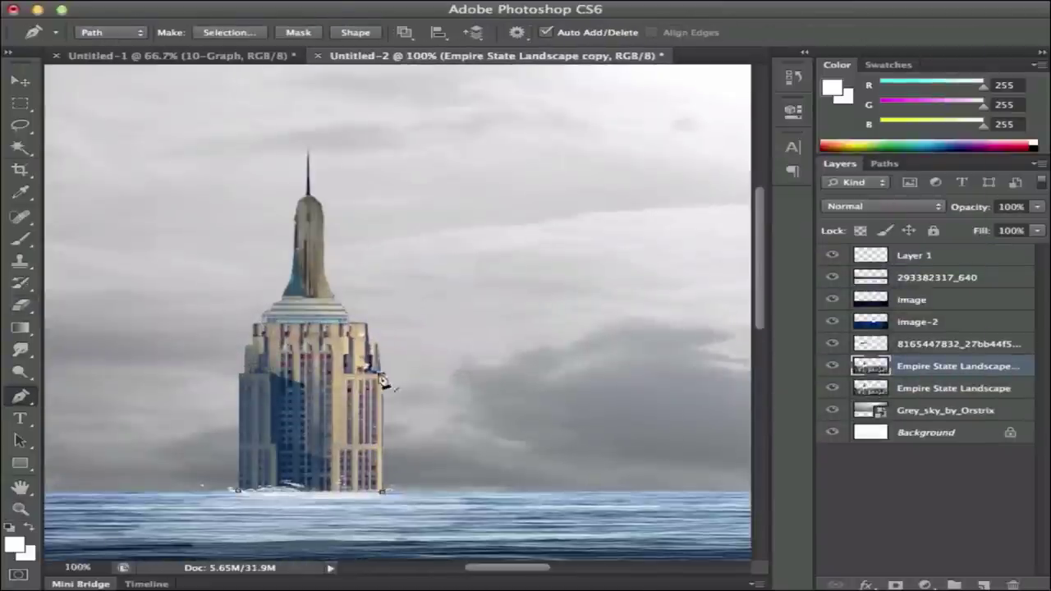
scroll(382, 380, "up", 5)
scroll(377, 228, "up", 3)
left_click(366, 362)
left_click(260, 315)
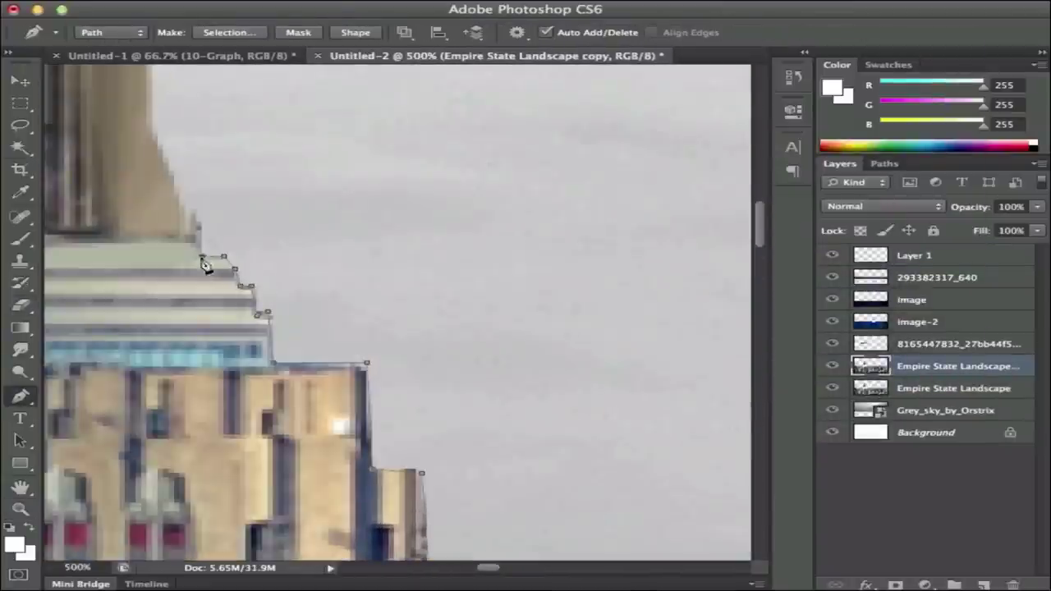
scroll(140, 234, "up", 3)
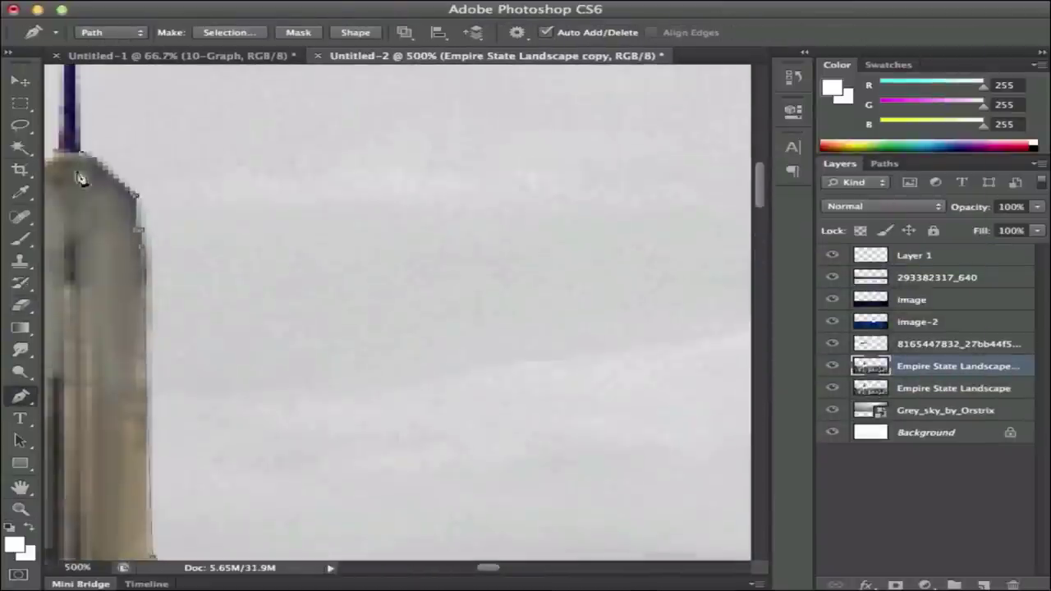
scroll(75, 329, "up", 3)
left_click_drag(62, 408, 305, 355)
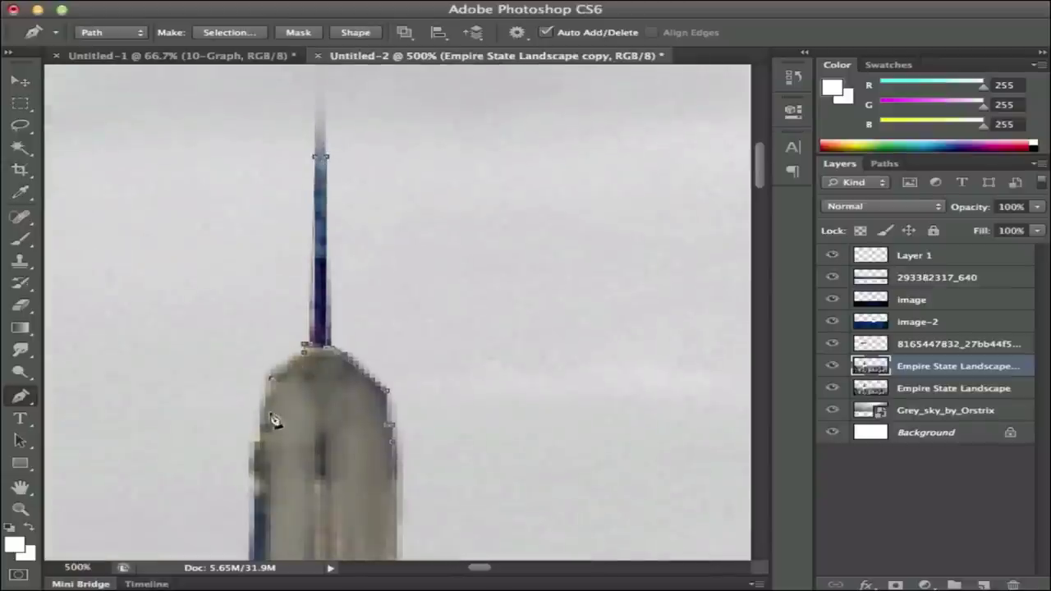
- Finish the outline on the spire's lower-left edge and bring up its make-selection options
scroll(249, 343, "down", 3)
left_click(203, 416)
scroll(181, 406, "down", 2)
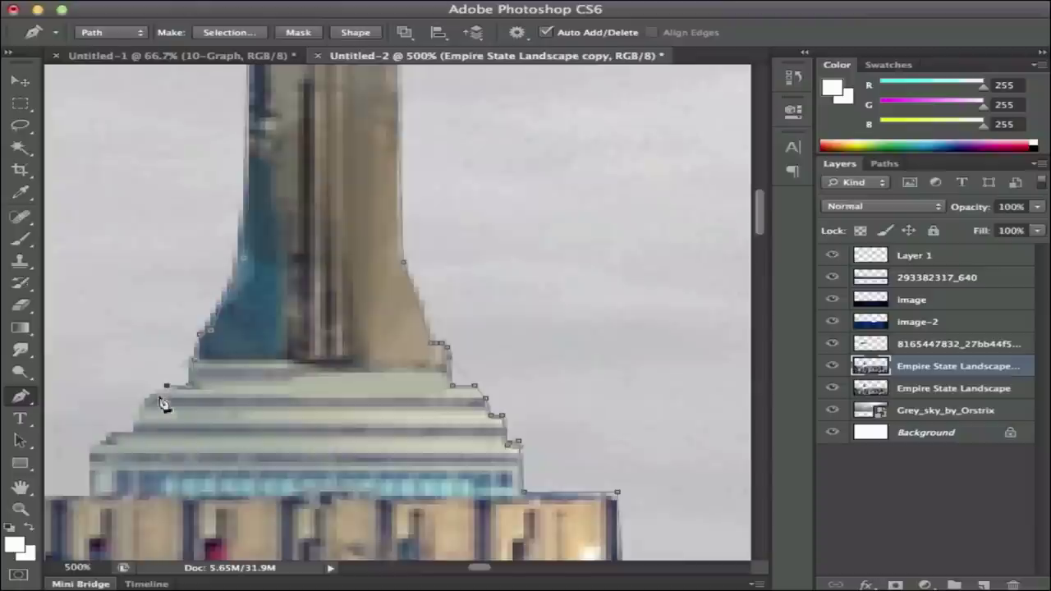
scroll(123, 444, "down", 2)
scroll(277, 504, "left", 3)
scroll(230, 395, "down", 5)
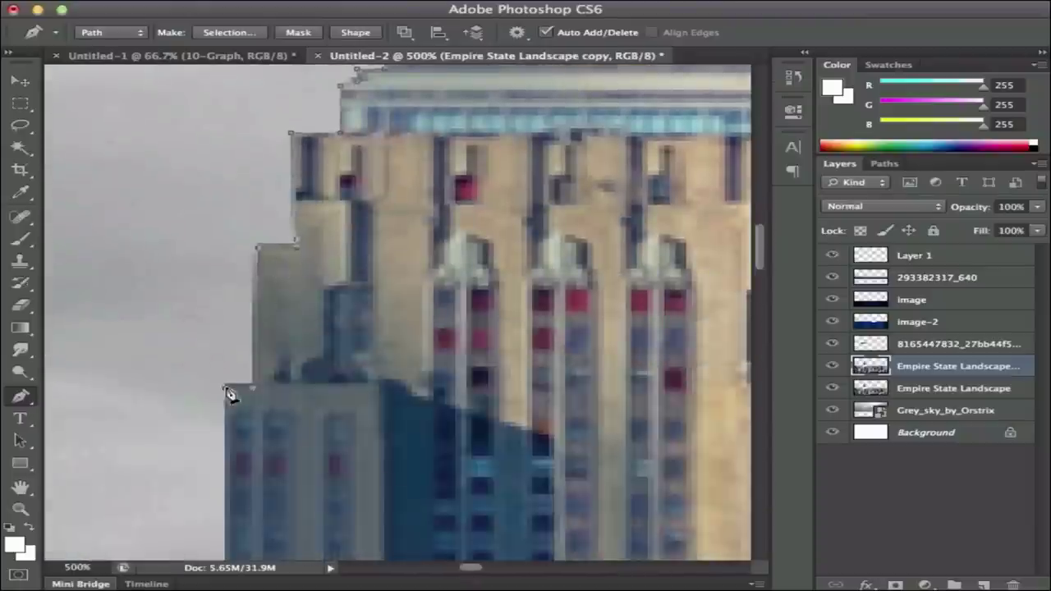
scroll(224, 444, "down", 3)
right_click(330, 436)
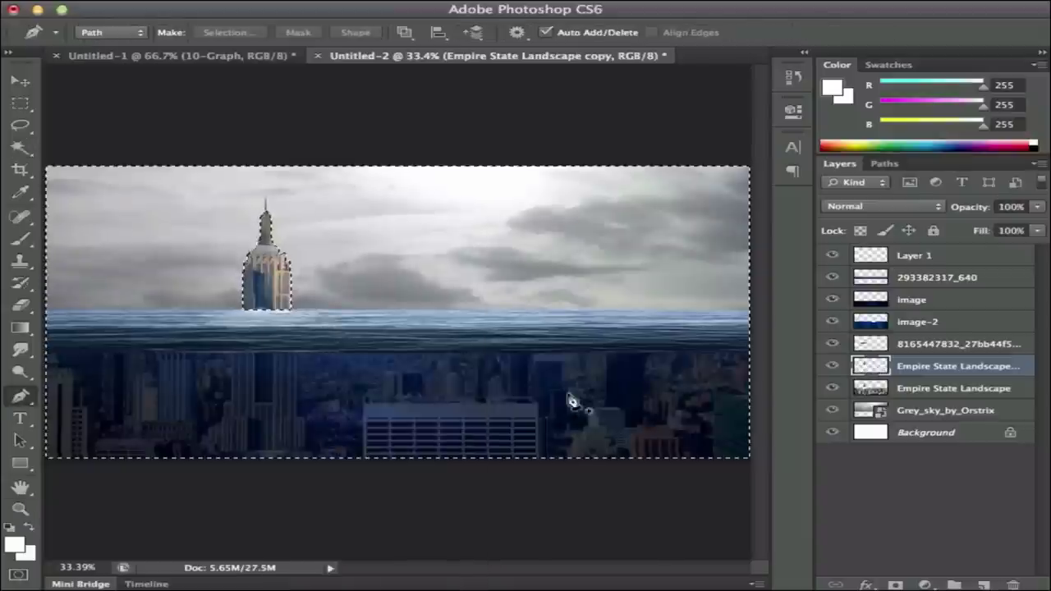
- Rotate and flip the building copy upside down below the waterline and blend it with Multiply
key("ctrl+t")
mouse_move(329, 177)
left_mouse_down()
mouse_move(321, 244)
mouse_move(244, 326)
mouse_move(211, 398)
left_mouse_up()
left_click_drag(281, 335, 271, 386)
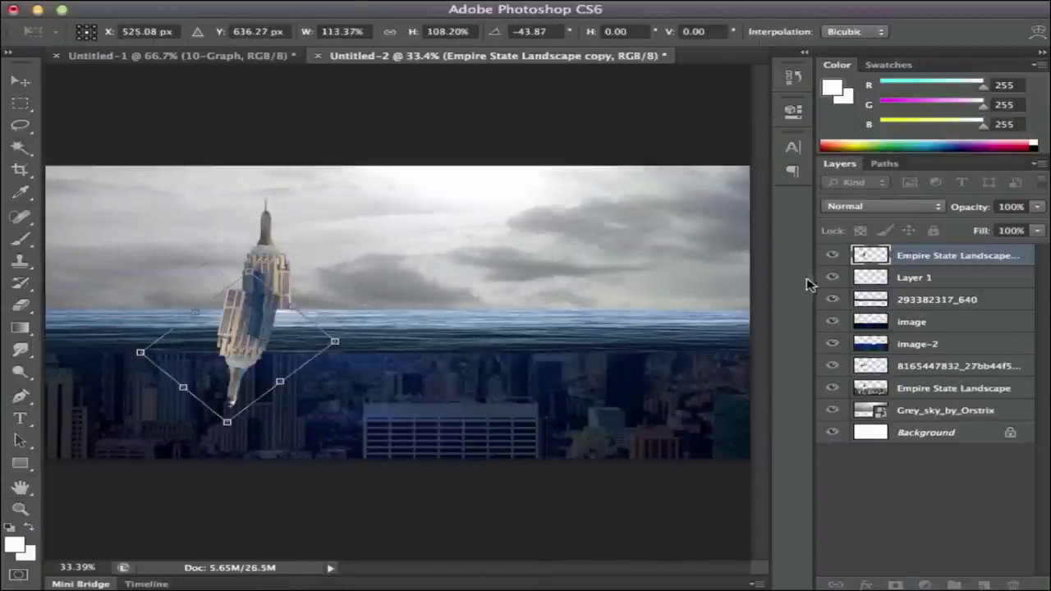
left_click_drag(395, 321, 382, 300)
key("z")
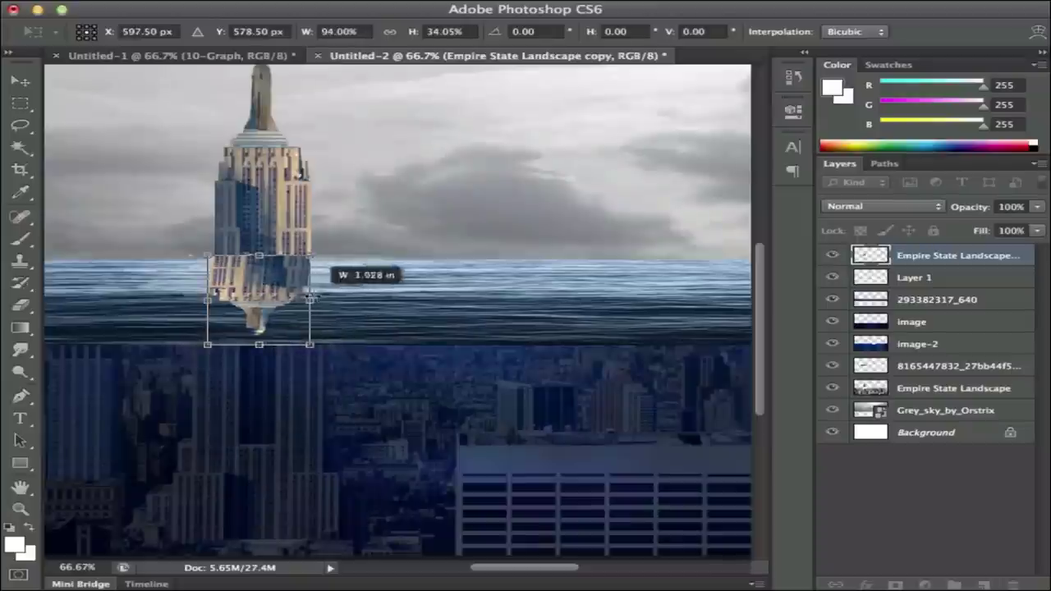
left_click(883, 206)
left_click(854, 234)
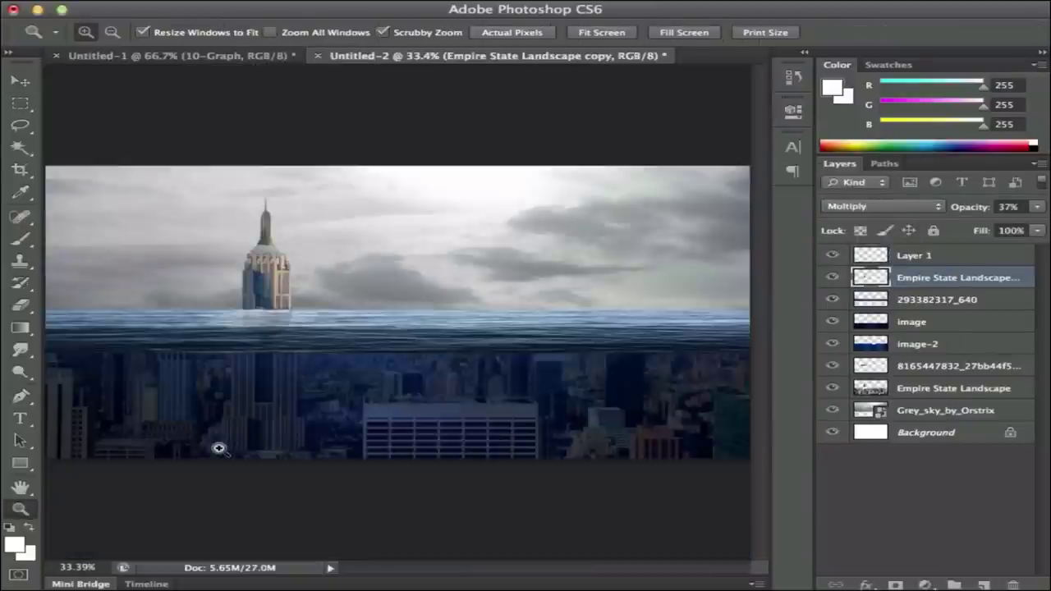
- Stretch the reflection far downward and try Warp twice, cancelling each attempt
key("ctrl+t")
left_click_drag(266, 354, 311, 534)
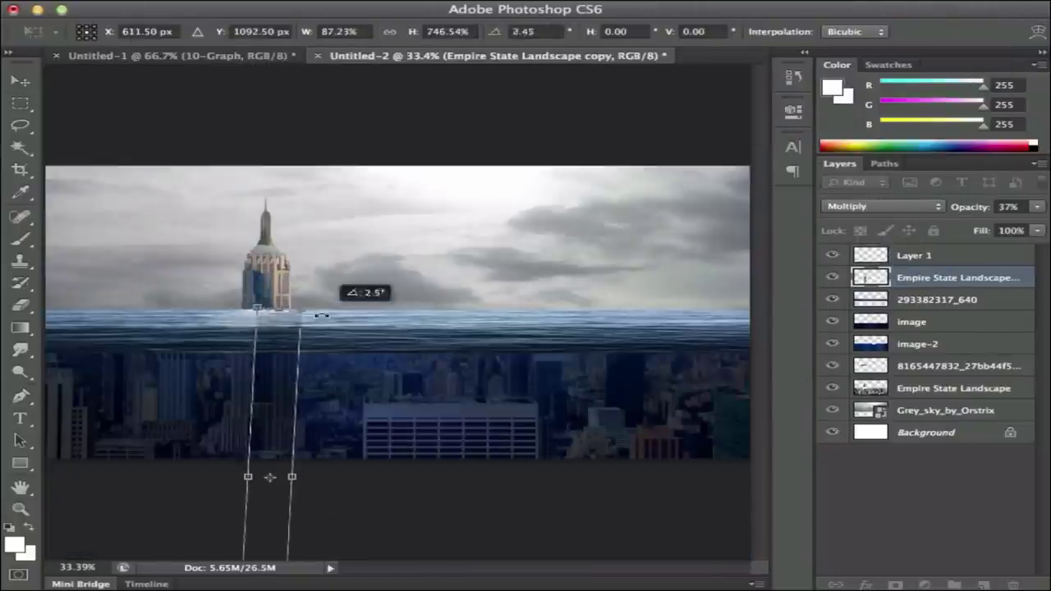
right_click(290, 356)
left_click(328, 476)
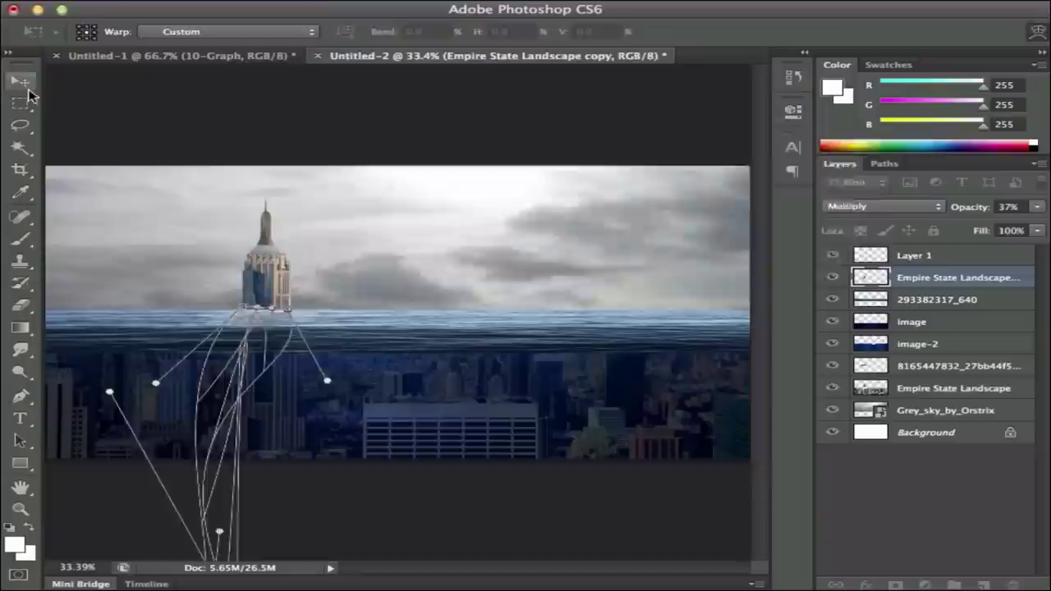
key("Escape")
key("ctrl+t")
right_click(263, 333)
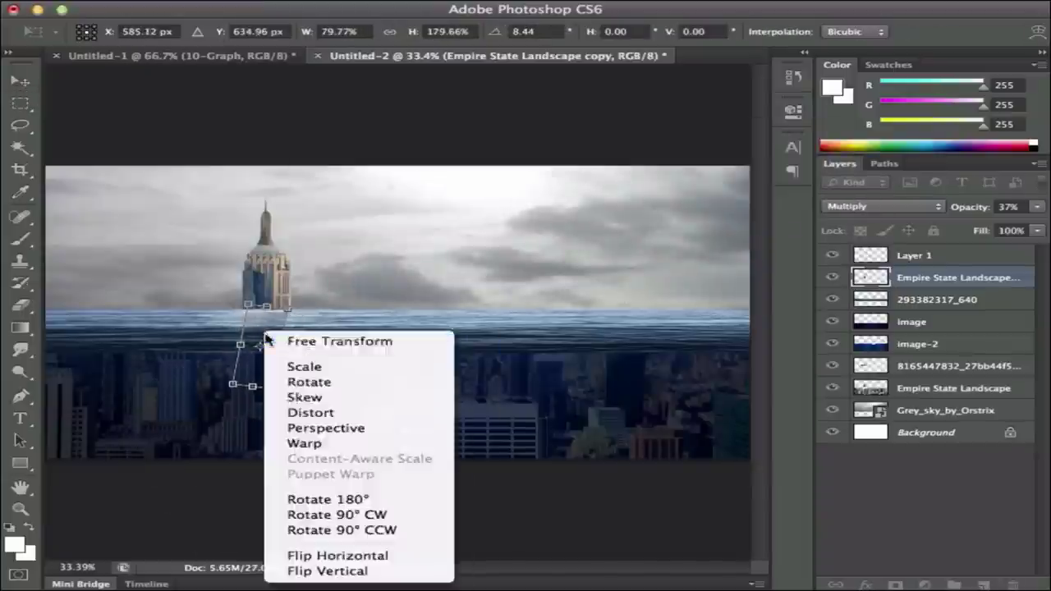
left_click(289, 446)
key("Escape")
- Delete the reflection copy layer, then erase a horizontal stroke across the scene
key("Delete")
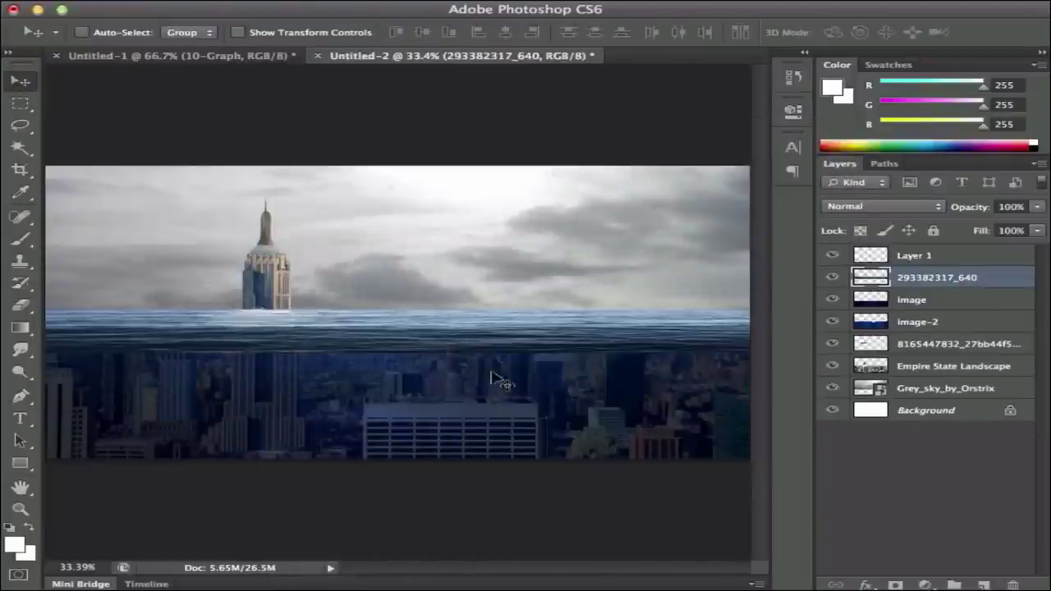
key("ctrl+z")
key("Delete")
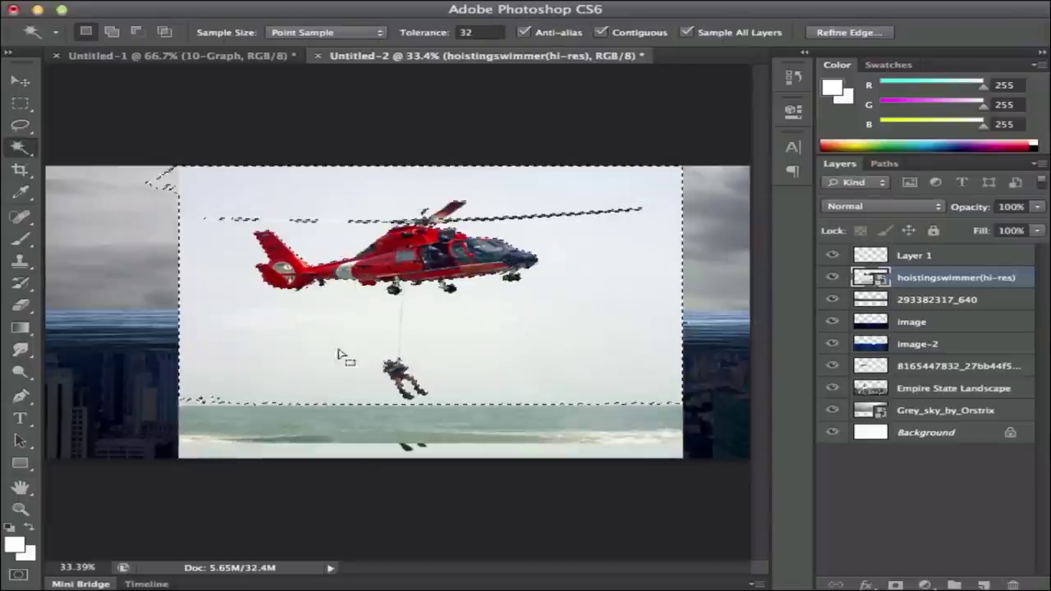
key("e")
left_click_drag(681, 431, 239, 443)
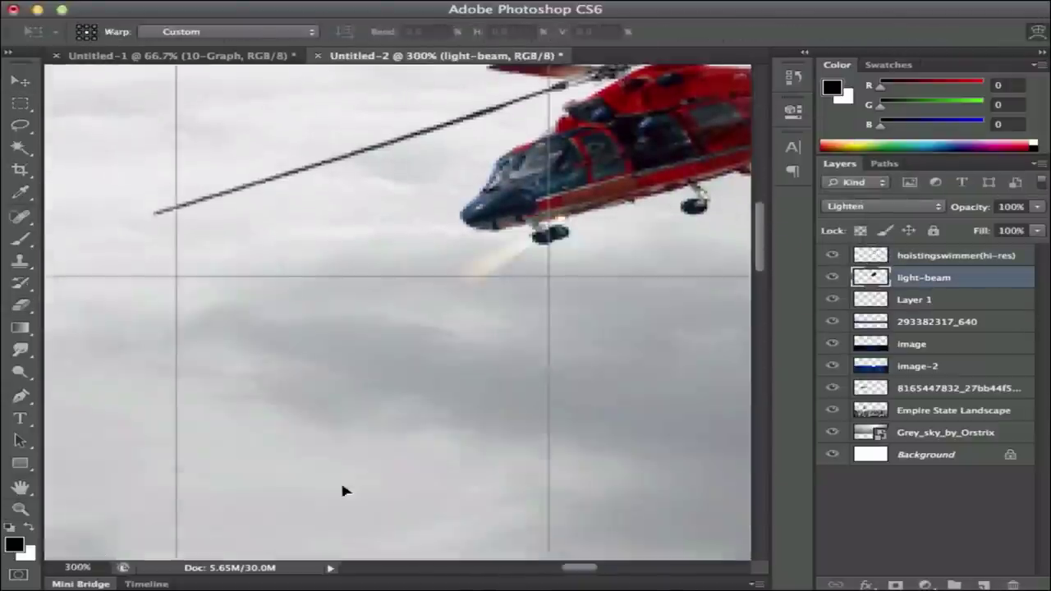
- Commit the warped light beam so it reaches down toward the water
key("Return")
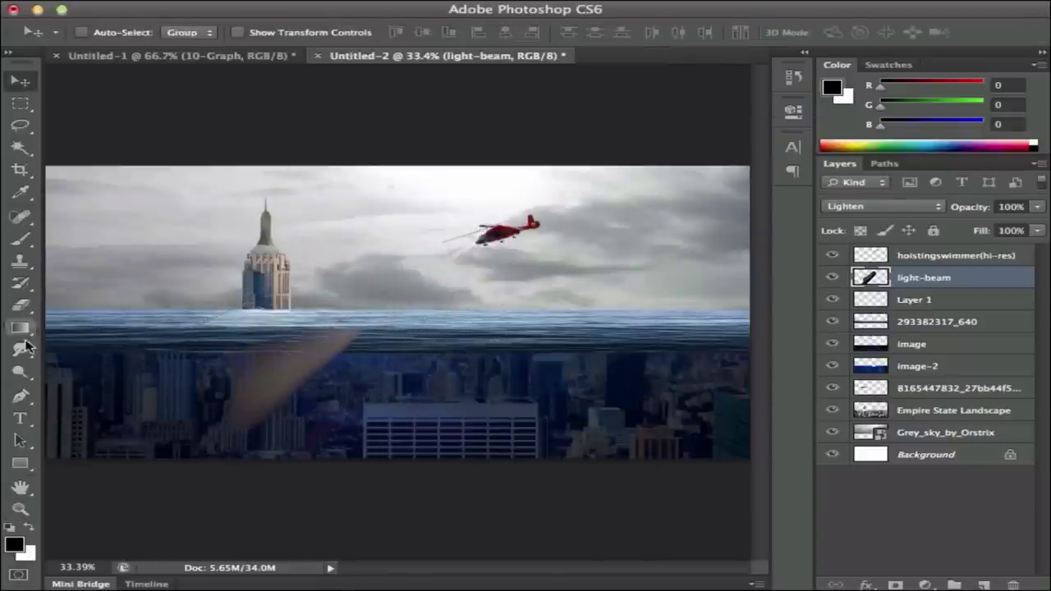
key("e")
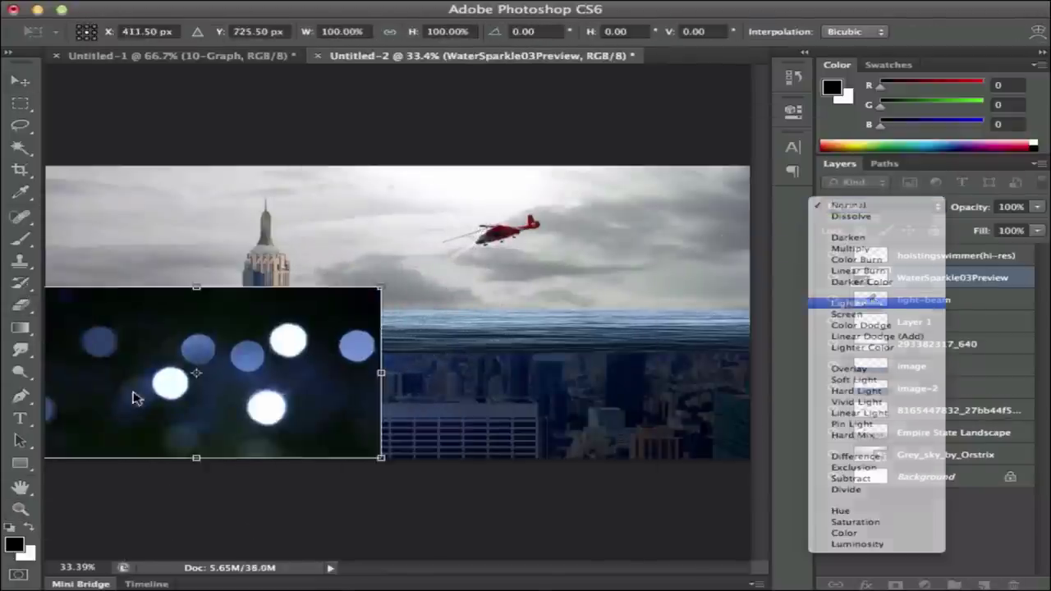